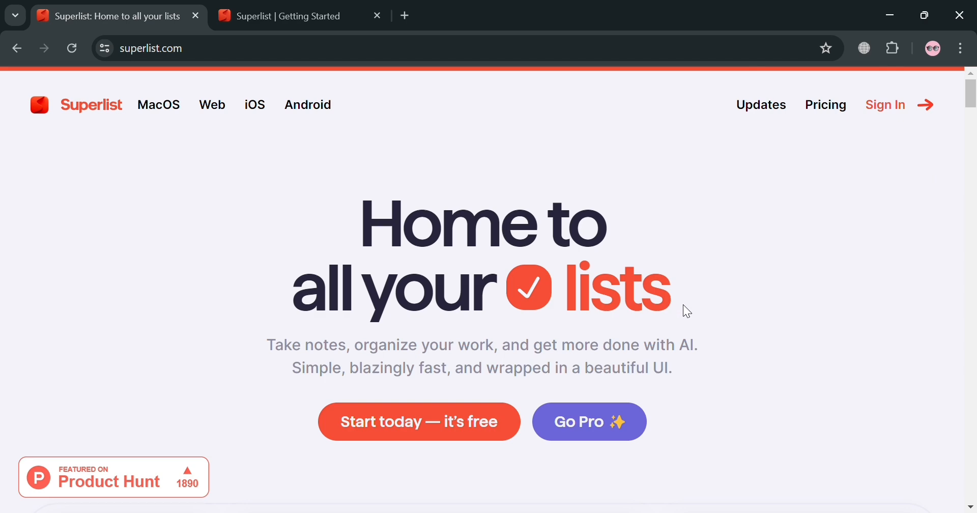
# Step: Look through the Superlist home page, from the headline and feature sections to the footer links
pyautogui.scroll(-8, 685, 310)
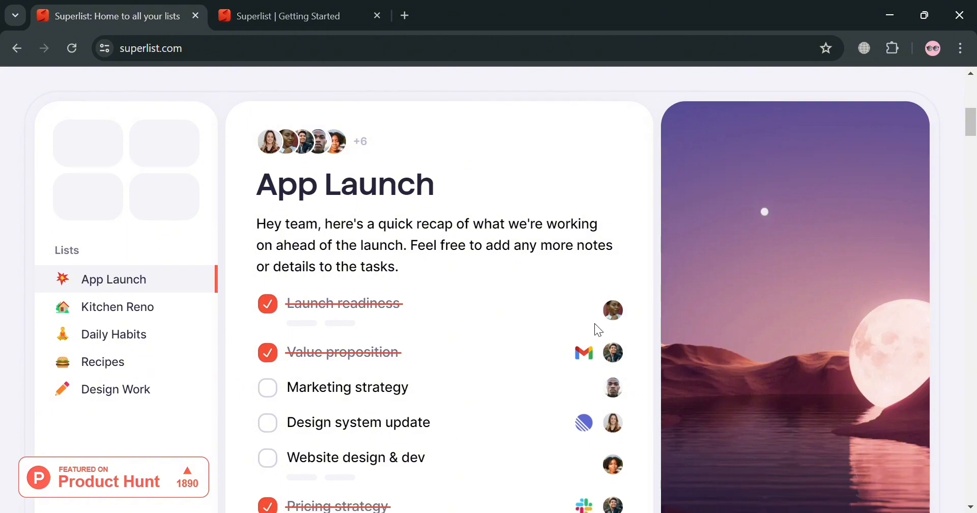
pyautogui.scroll(-3, 539, 326)
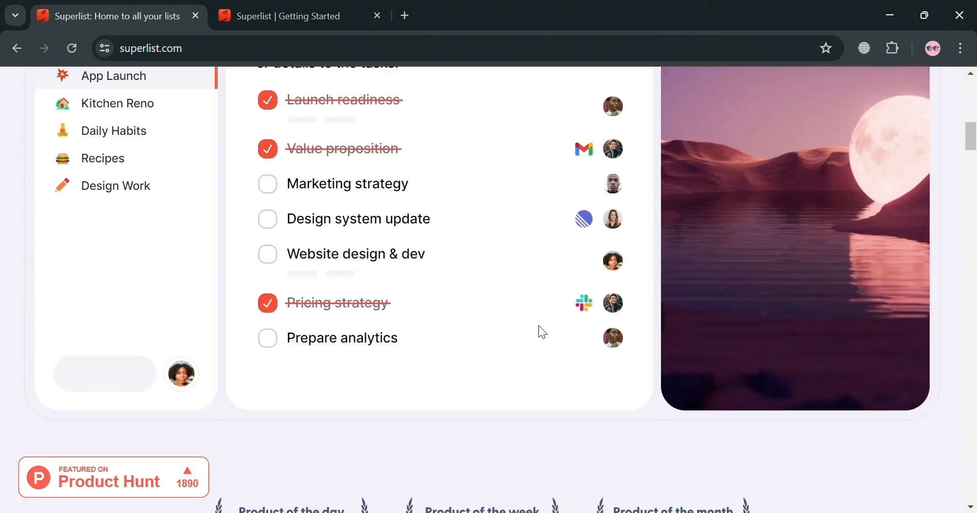
pyautogui.scroll(1, 544, 325)
pyautogui.scroll(-4, 543, 325)
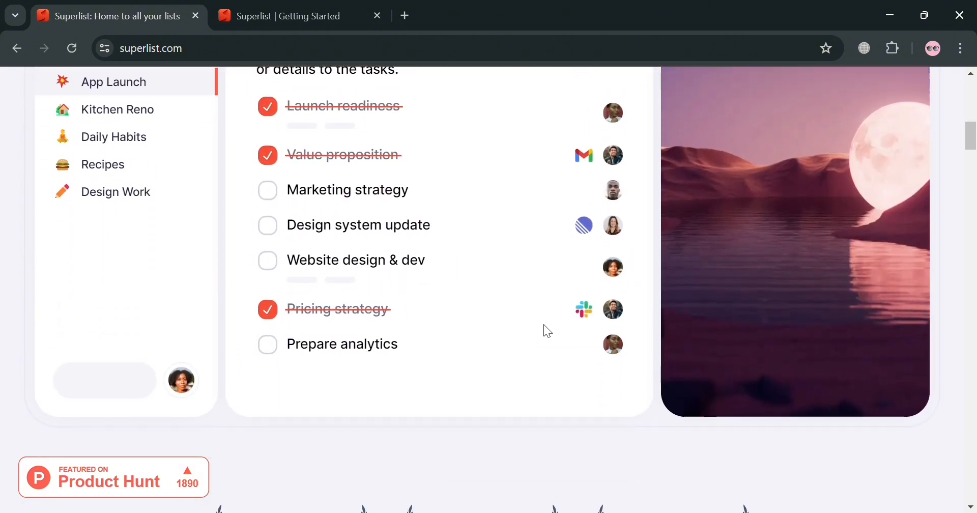
pyautogui.scroll(-14, 545, 326)
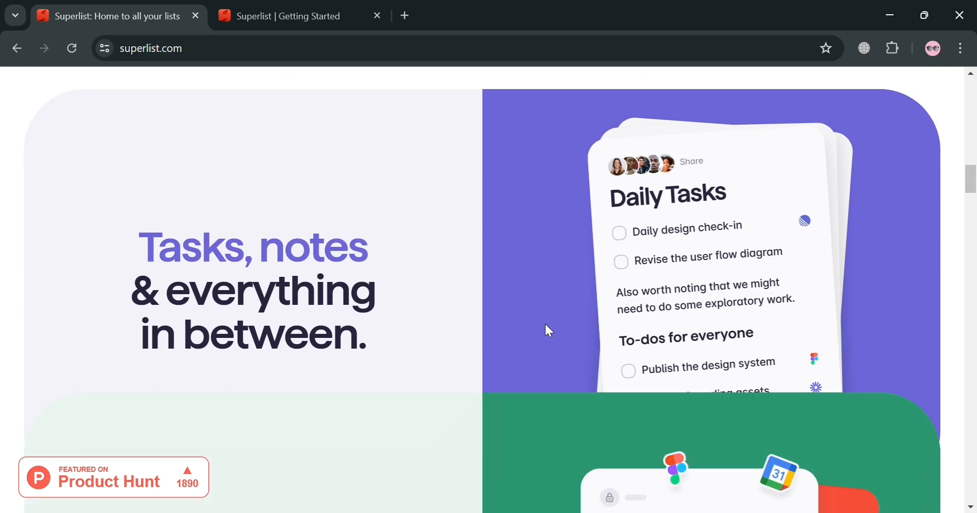
pyautogui.scroll(-10, 547, 328)
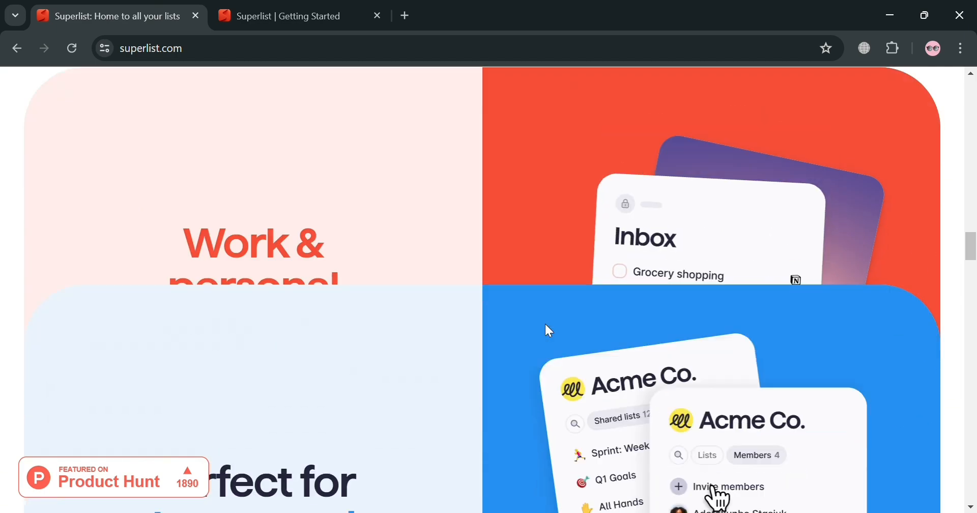
pyautogui.scroll(-15, 549, 330)
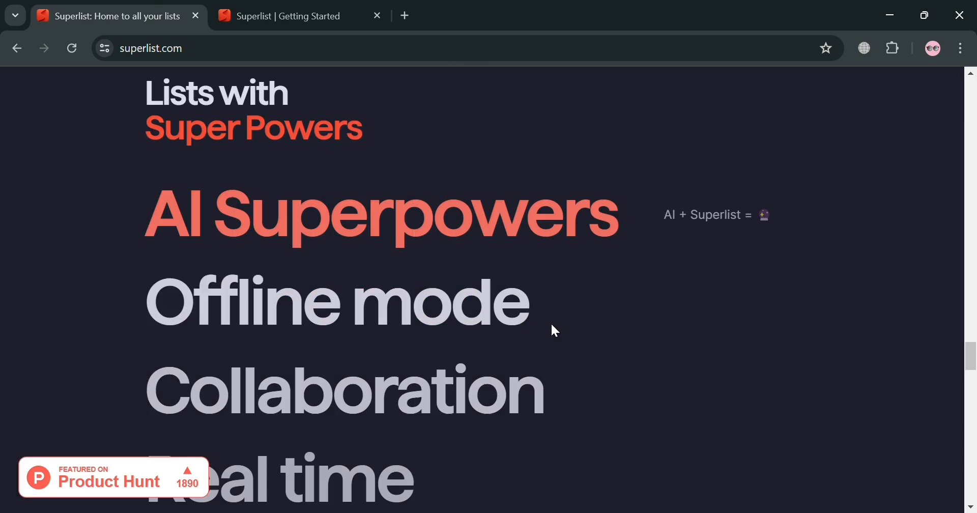
pyautogui.scroll(-20, 562, 332)
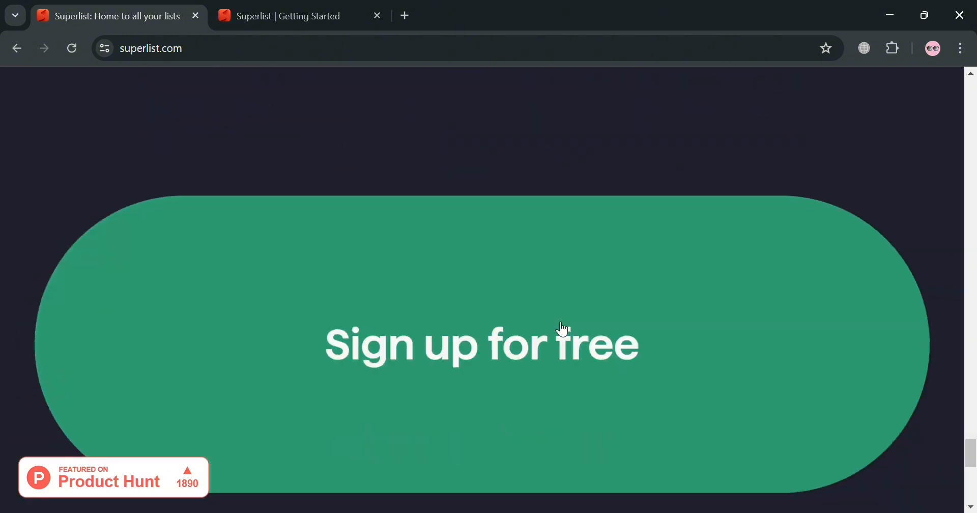
pyautogui.scroll(-3, 564, 330)
pyautogui.scroll(10, 556, 327)
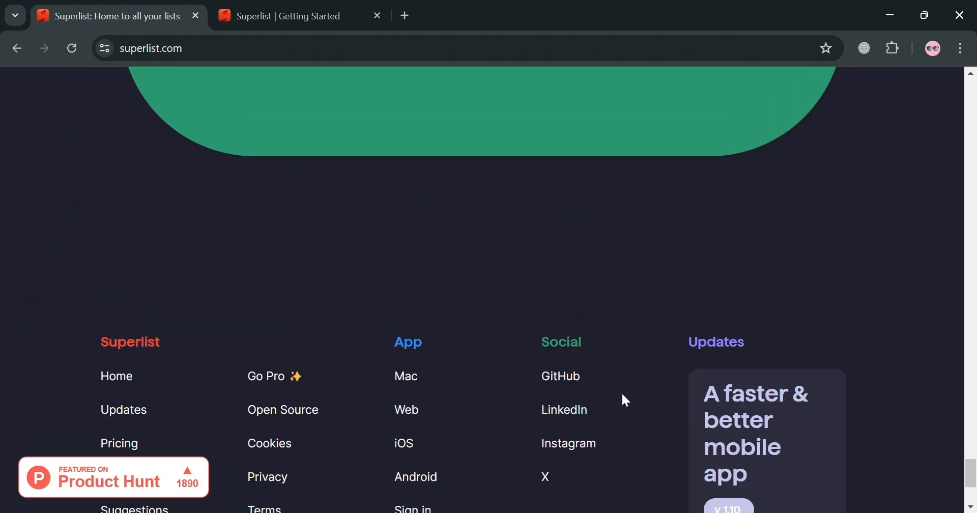
pyautogui.scroll(15, 636, 391)
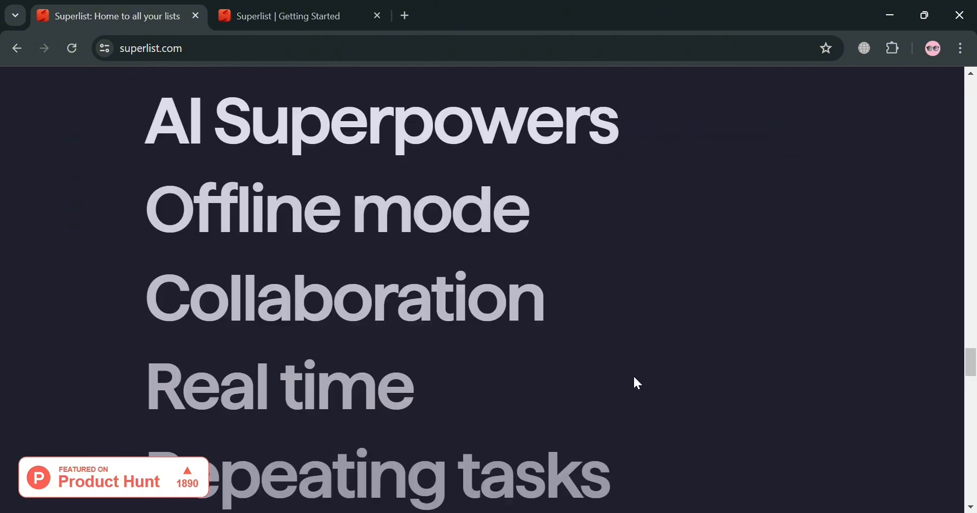
pyautogui.scroll(10, 636, 383)
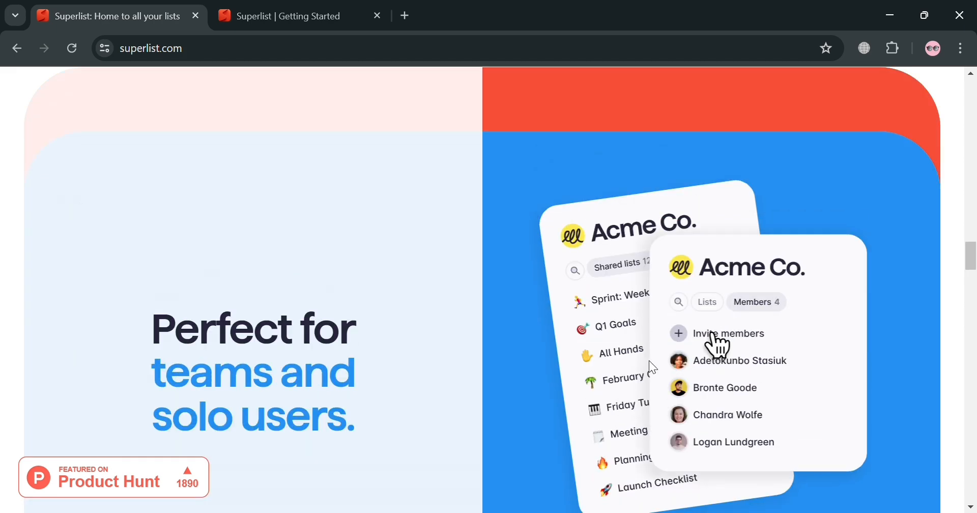
pyautogui.scroll(15, 657, 368)
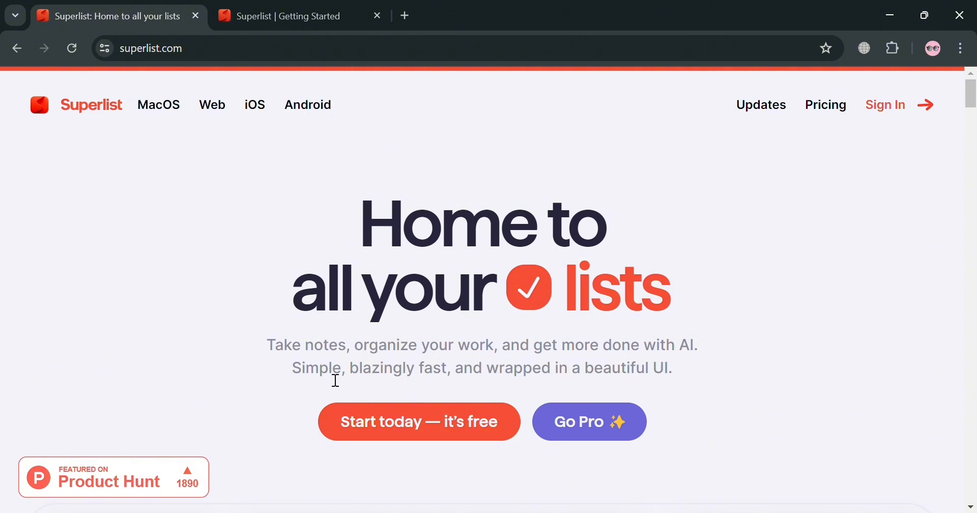
pyautogui.scroll(-3, 280, 413)
pyautogui.scroll(3, 298, 399)
pyautogui.scroll(-3, 601, 493)
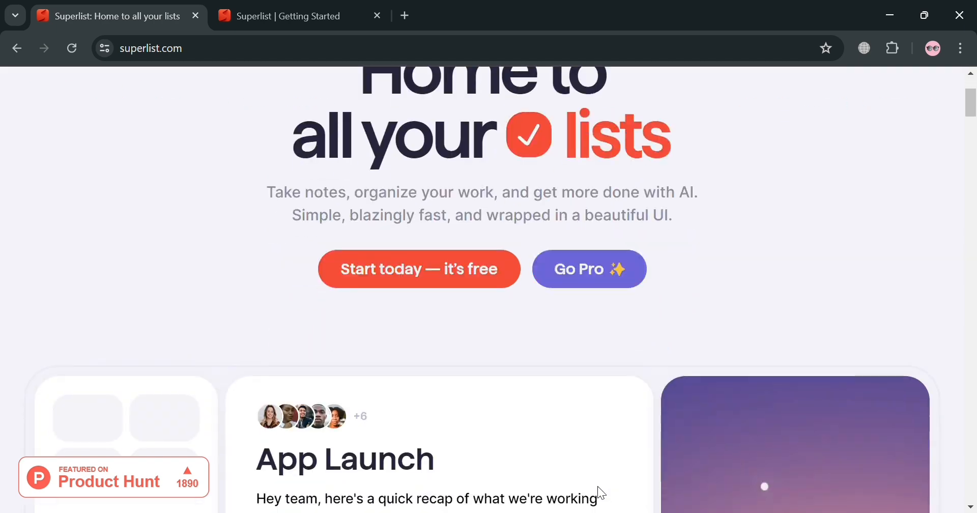
pyautogui.scroll(-4, 602, 493)
pyautogui.scroll(-1, 601, 493)
# Step: Switch to the open Superlist web app and read through the Getting Started list
pyautogui.click(316, 11)
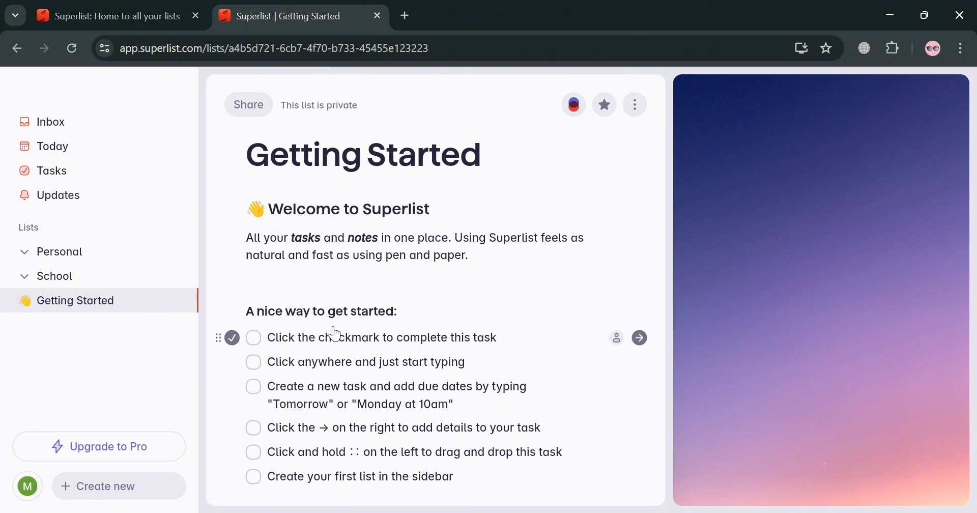
pyautogui.scroll(-2, 277, 331)
pyautogui.scroll(2, 347, 223)
pyautogui.scroll(-4, 347, 223)
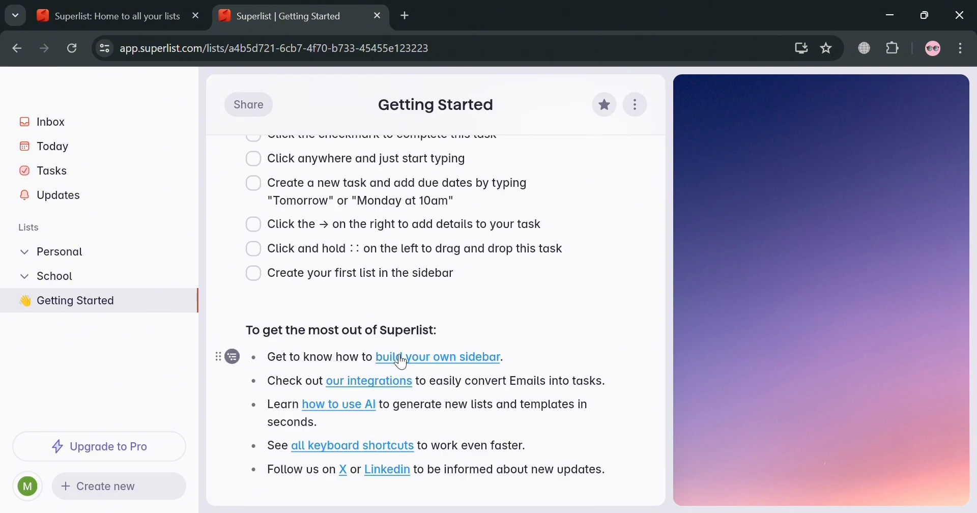
pyautogui.scroll(4, 387, 320)
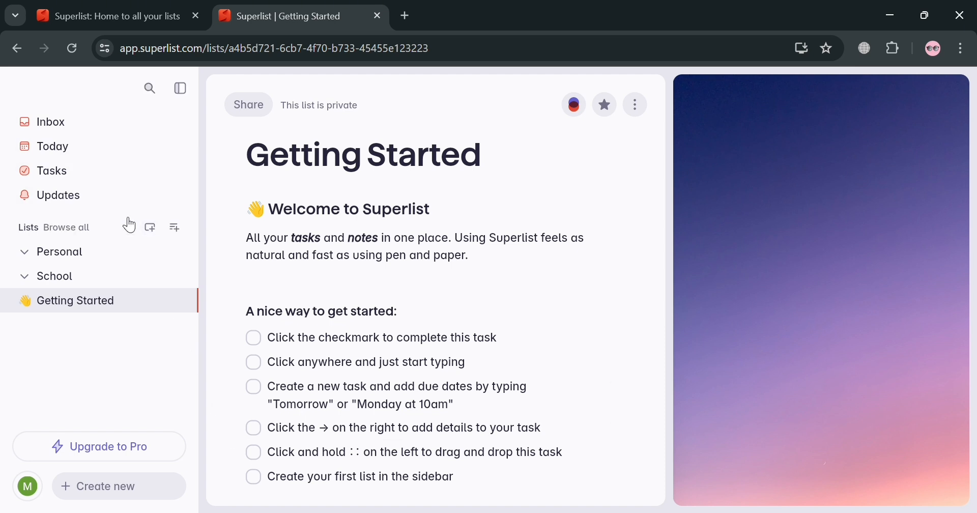
# Step: Add a new task named "Project 1" to the Inbox
pyautogui.click(128, 127)
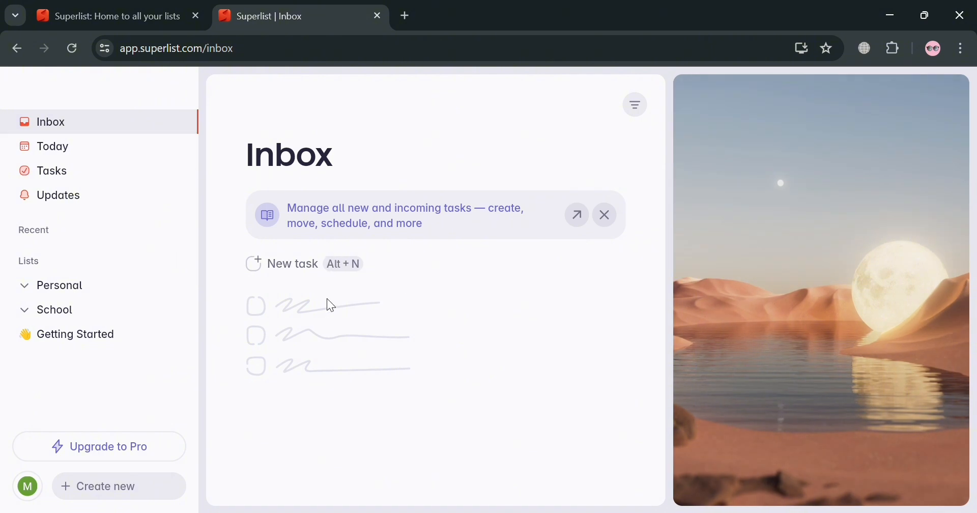
pyautogui.click(258, 263)
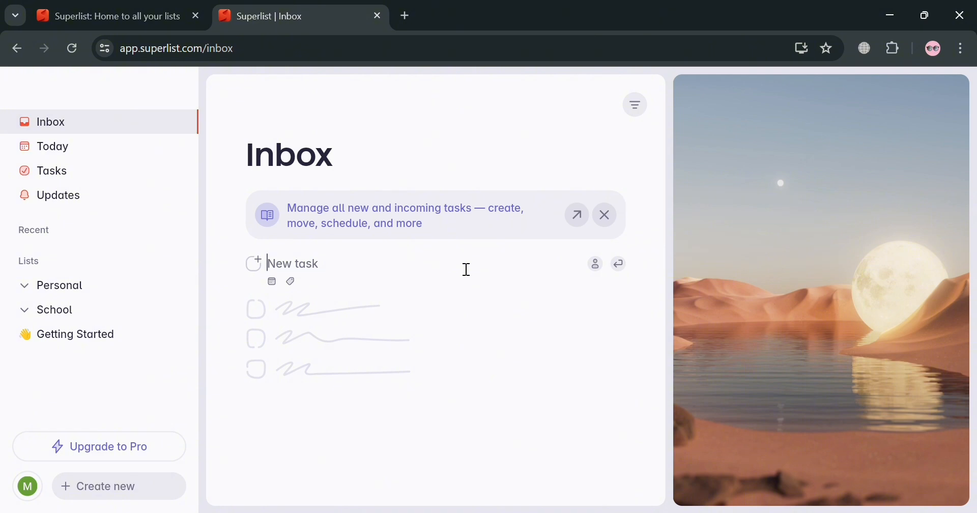
pyautogui.write('Project 1')
pyautogui.click(513, 332)
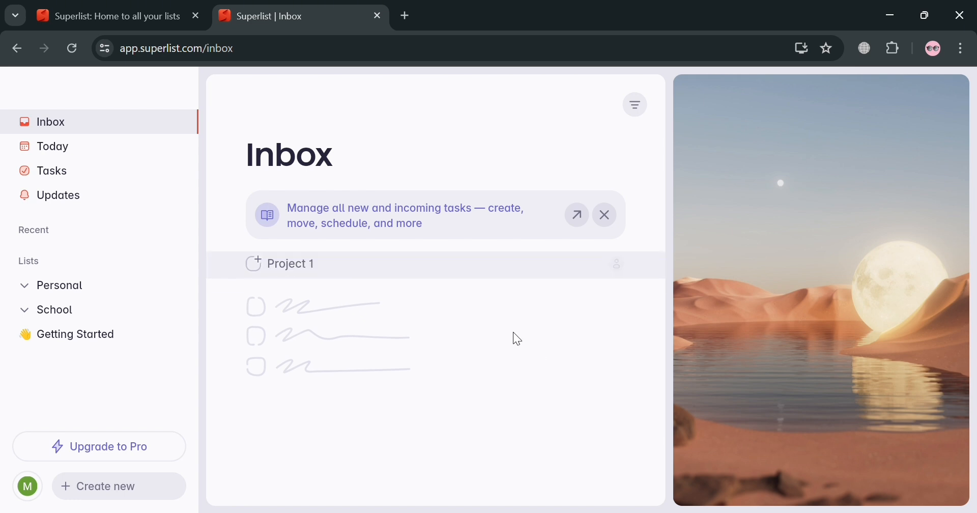
pyautogui.click(367, 315)
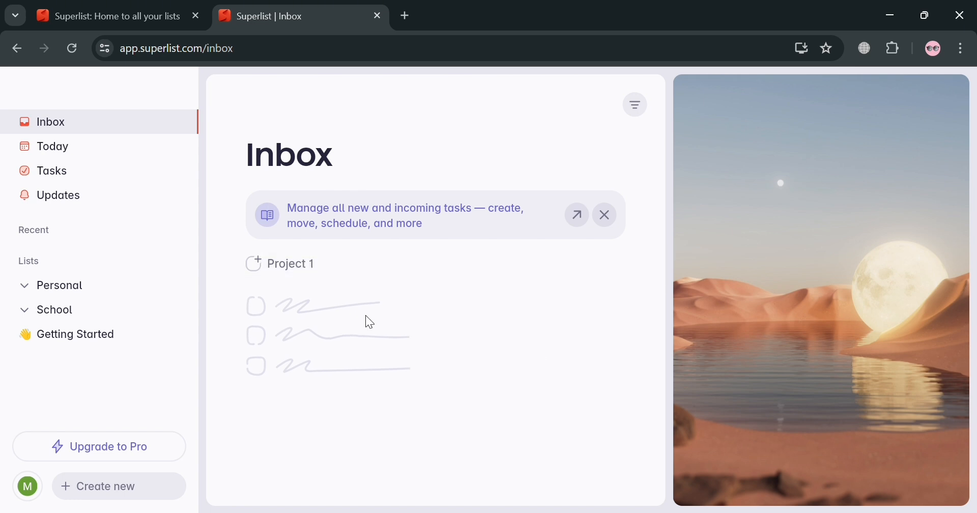
pyautogui.click(334, 267)
pyautogui.press('Return')
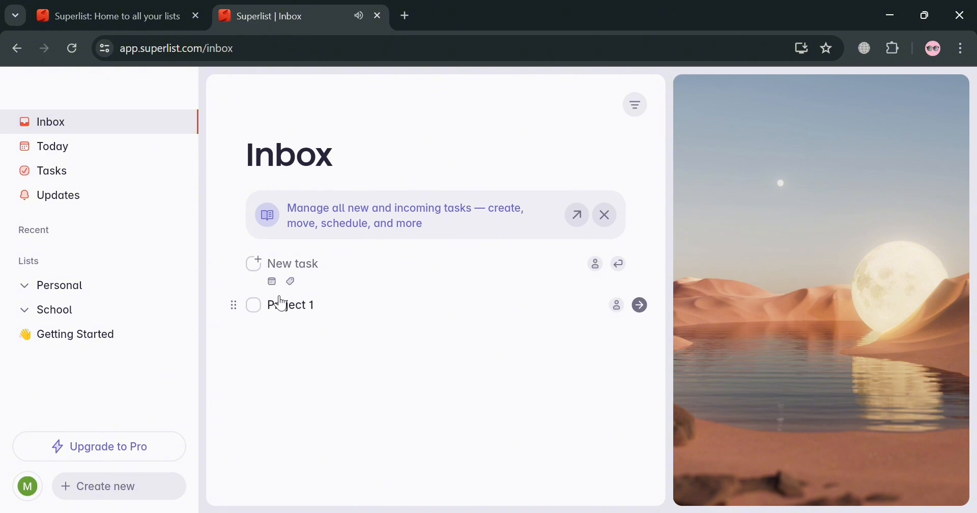
# Step: Add a subtask named "Subtask" inside Project 1 and set its due date to July 8, 2024
pyautogui.click(302, 314)
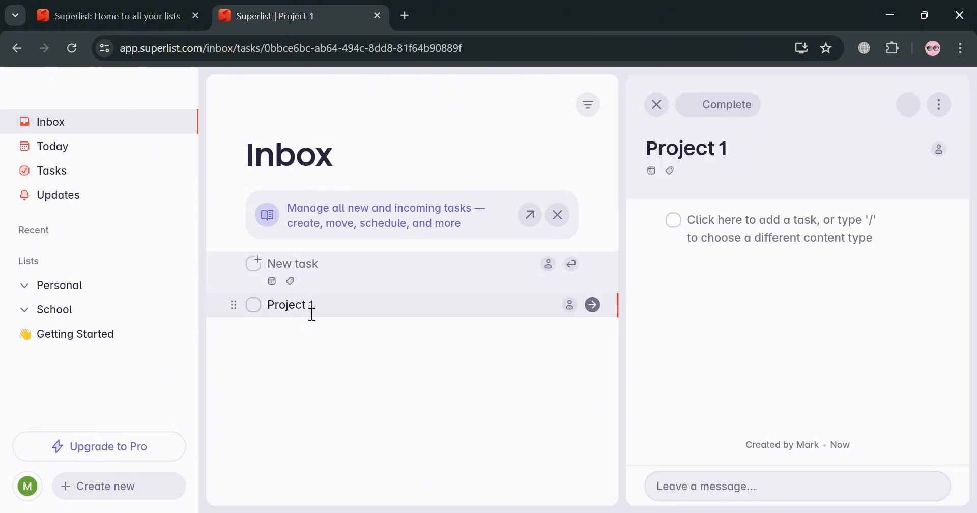
pyautogui.click(745, 250)
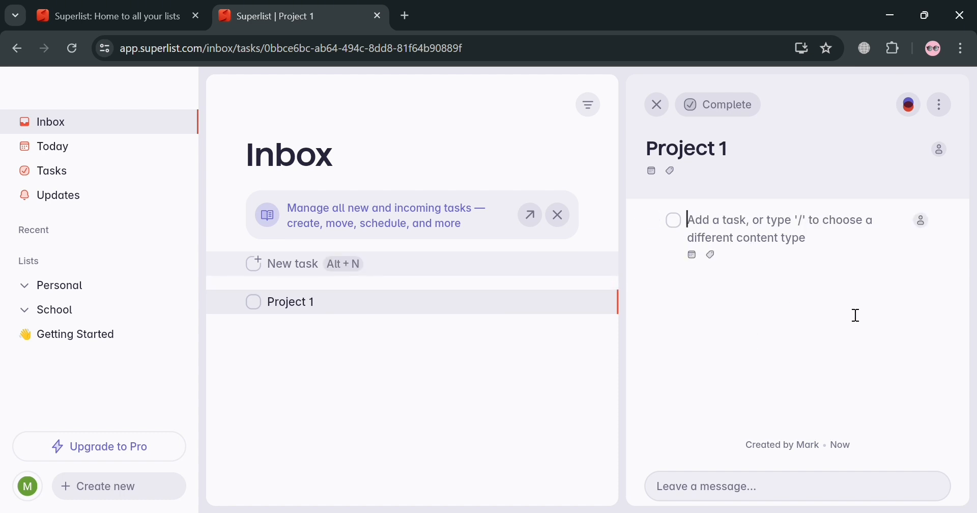
pyautogui.write('Subtask')
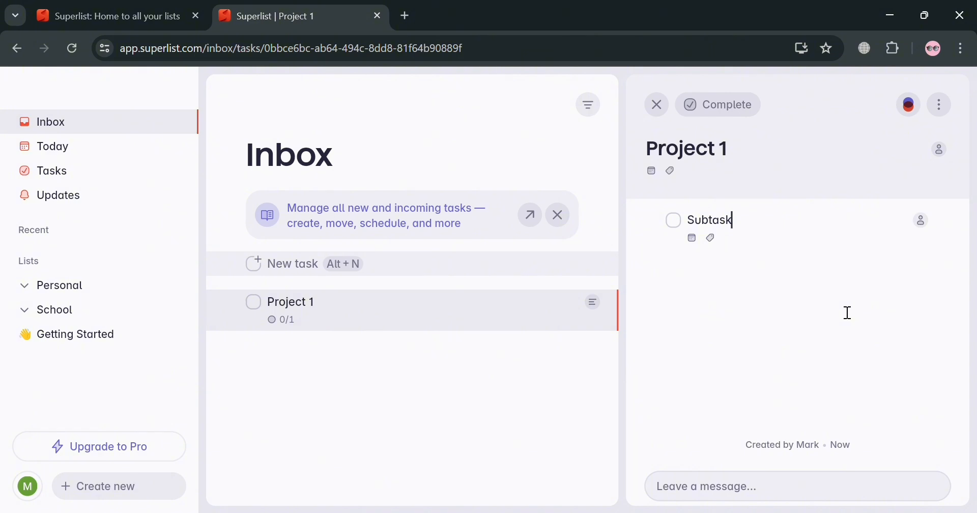
pyautogui.click(693, 238)
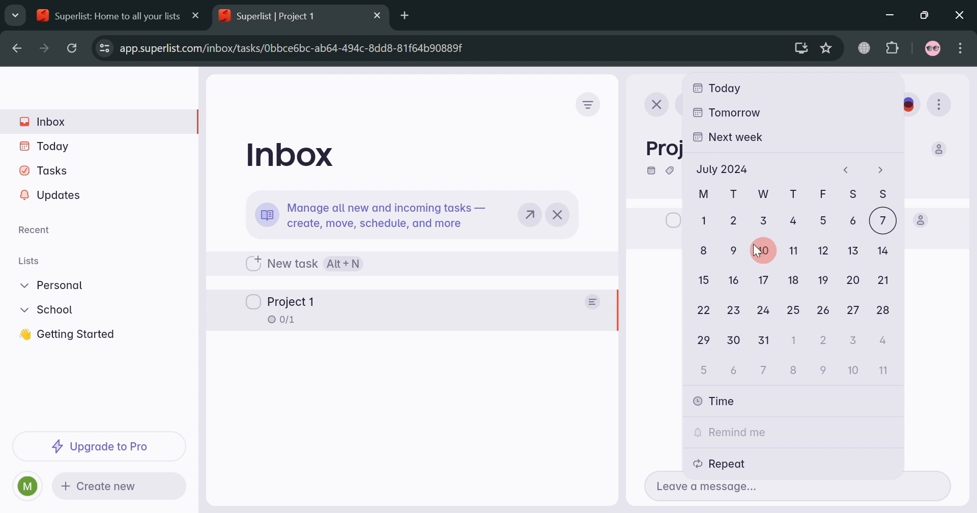
pyautogui.click(712, 257)
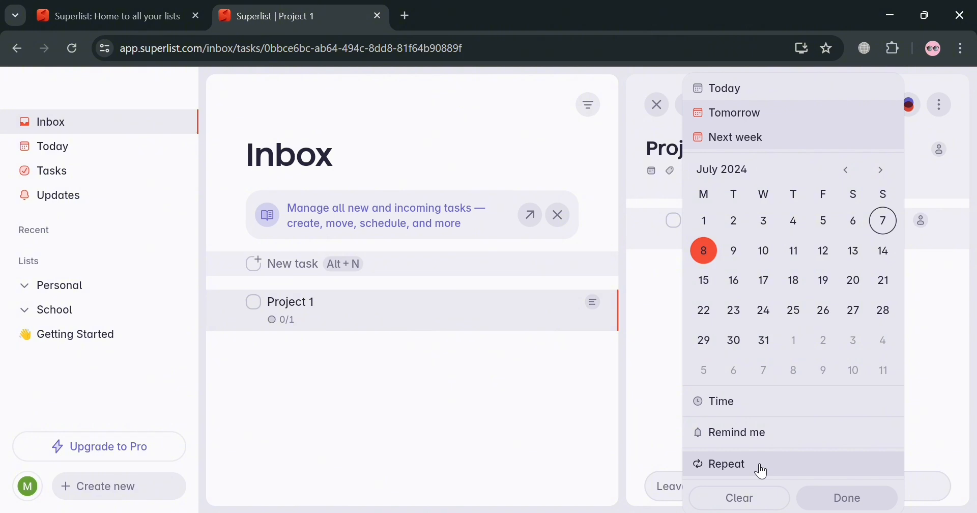
pyautogui.click(864, 502)
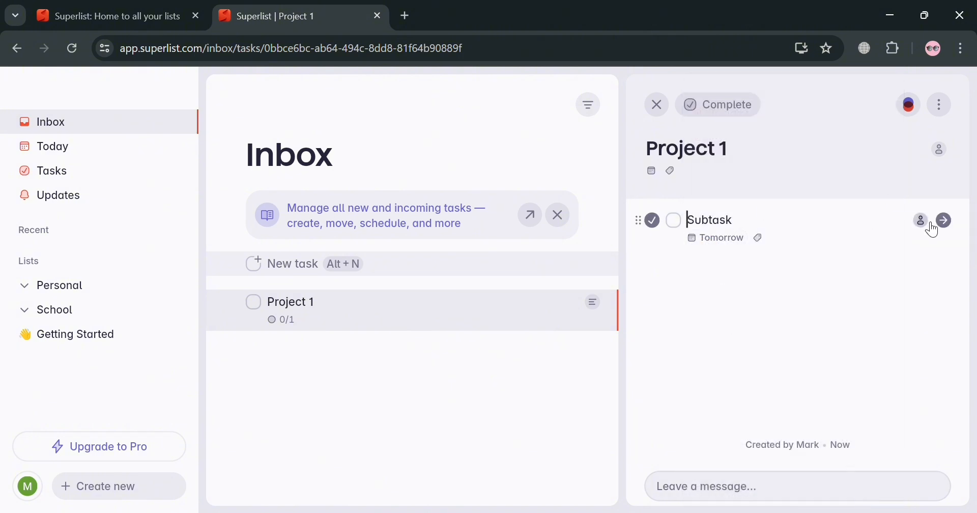
pyautogui.click(924, 221)
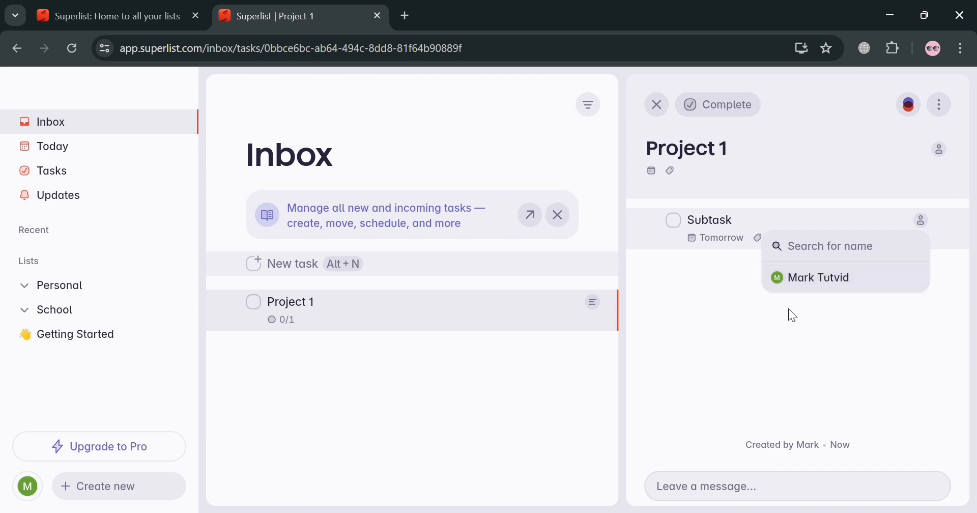
pyautogui.click(869, 343)
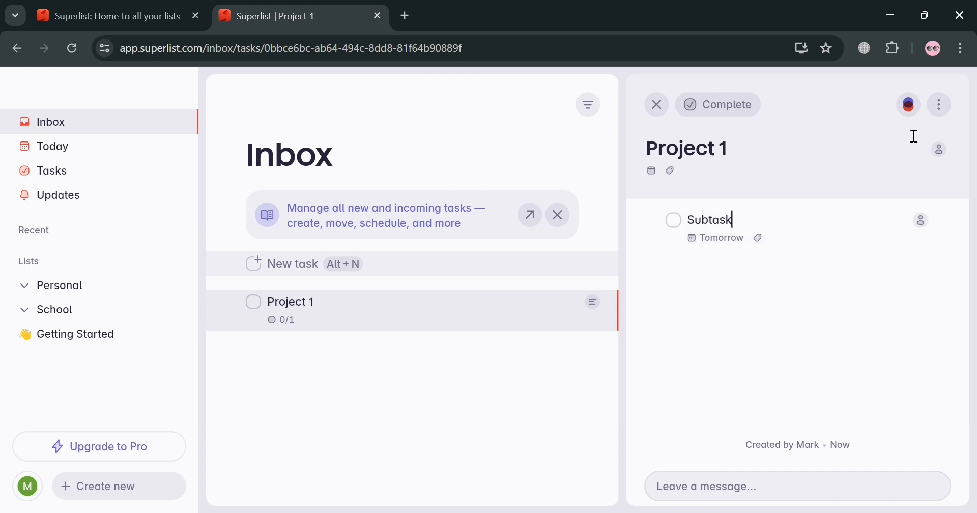
pyautogui.click(942, 107)
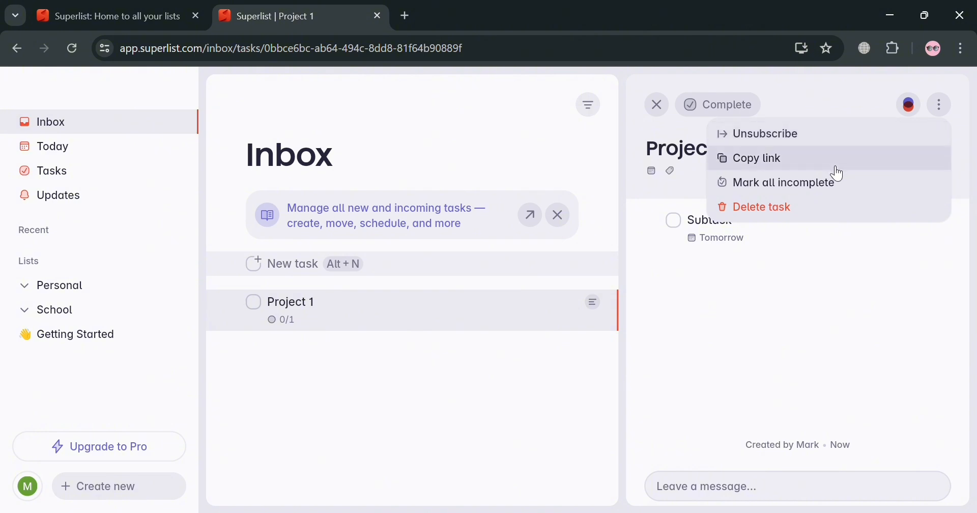
pyautogui.click(848, 265)
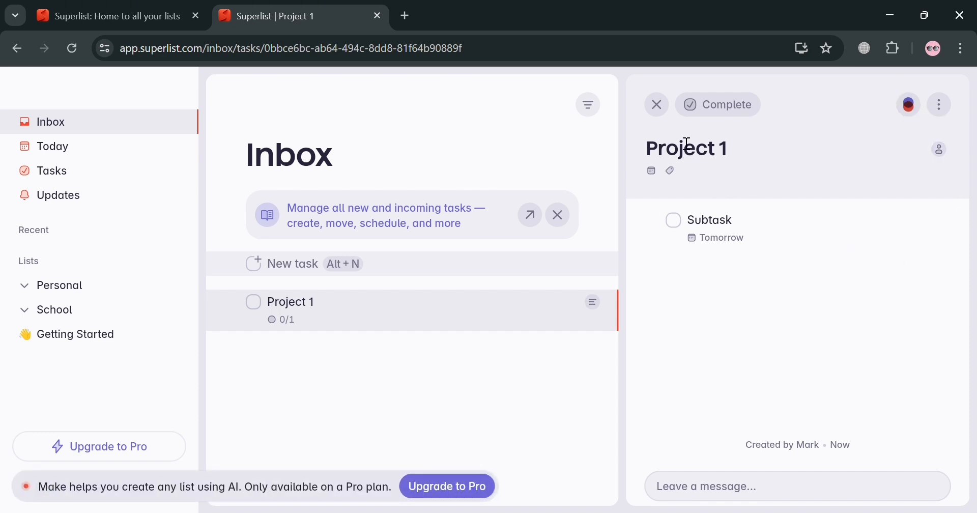
# Step: Close the details of Project 1 and mark the task as complete in the Inbox
pyautogui.click(658, 108)
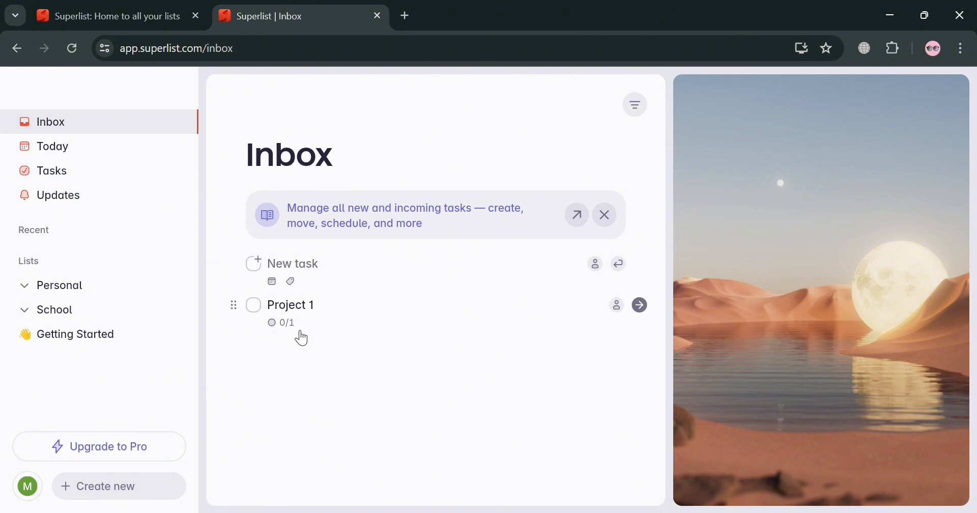
pyautogui.click(254, 305)
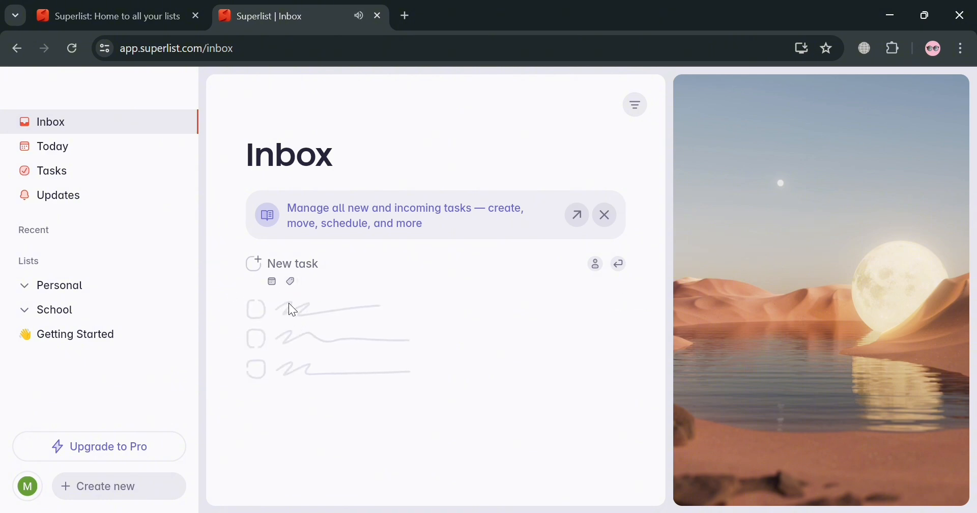
pyautogui.click(640, 108)
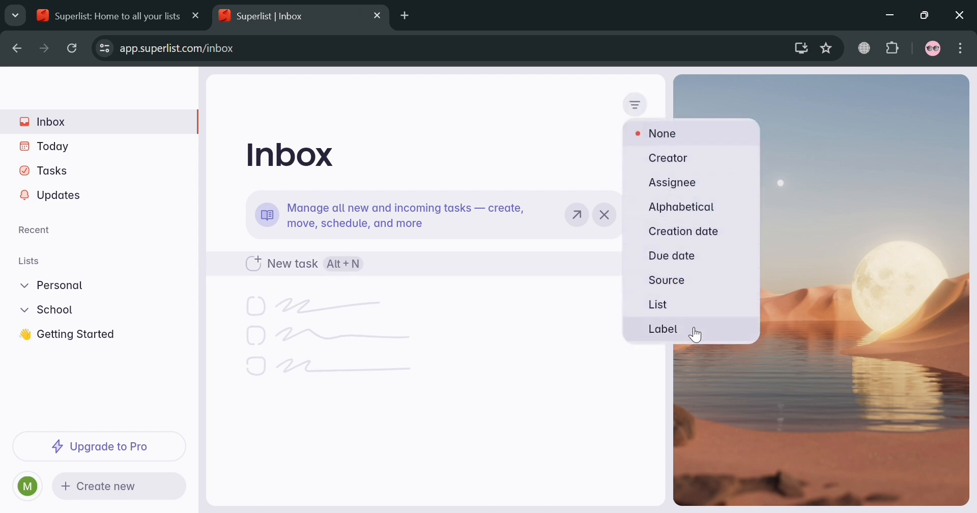
pyautogui.click(359, 391)
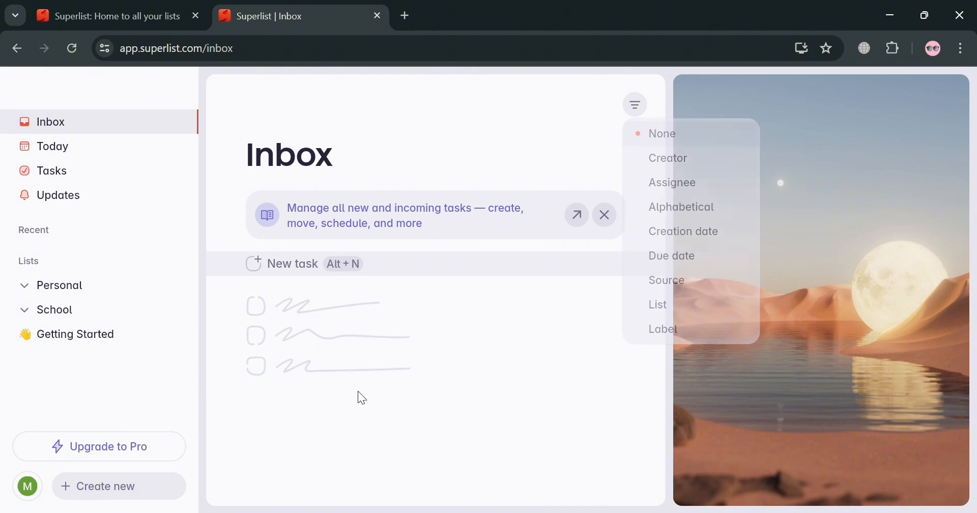
pyautogui.click(290, 287)
pyautogui.click(343, 313)
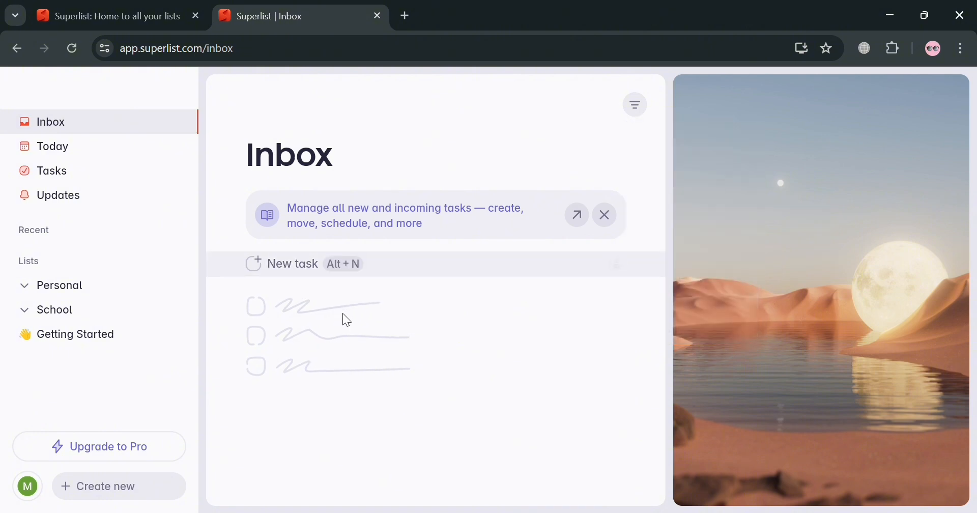
pyautogui.click(253, 305)
pyautogui.click(404, 268)
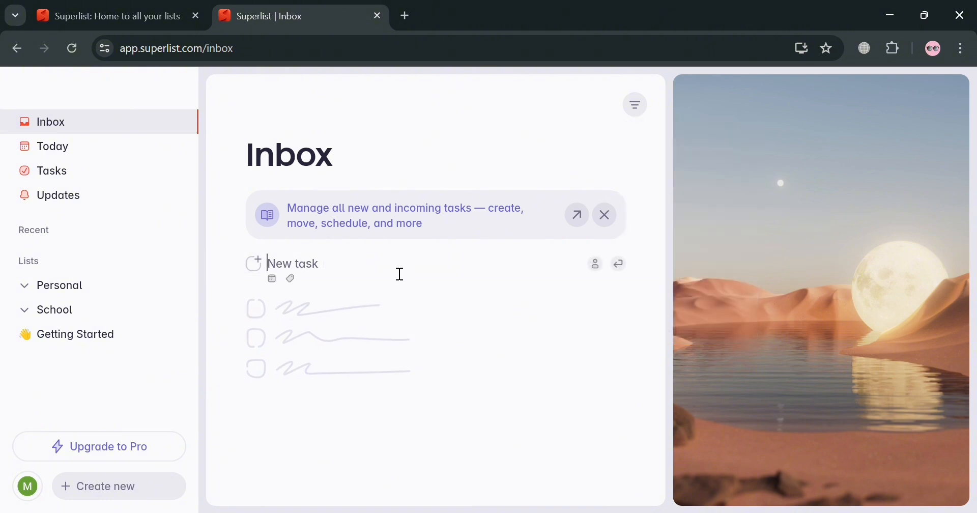
pyautogui.click(606, 217)
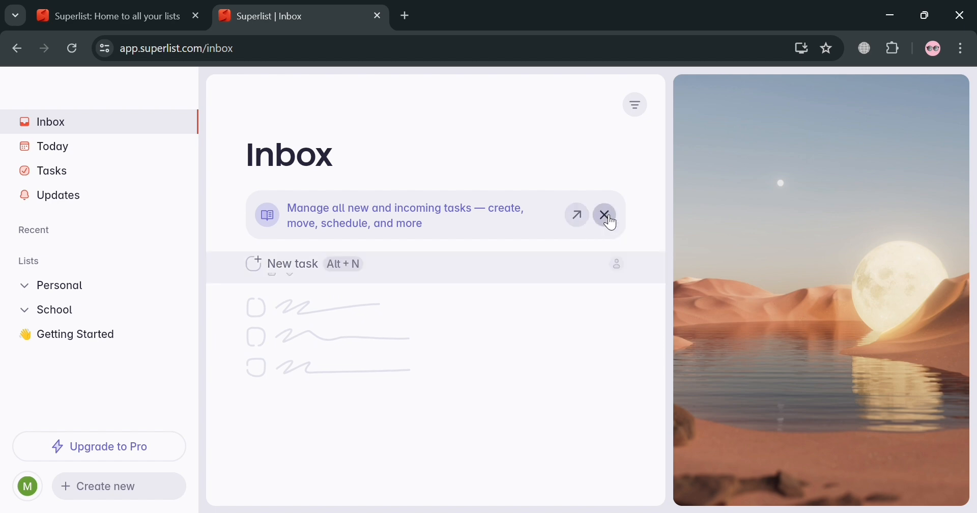
# Step: Add a new task named "Household Chores" to the Today view and open its details
pyautogui.click(133, 152)
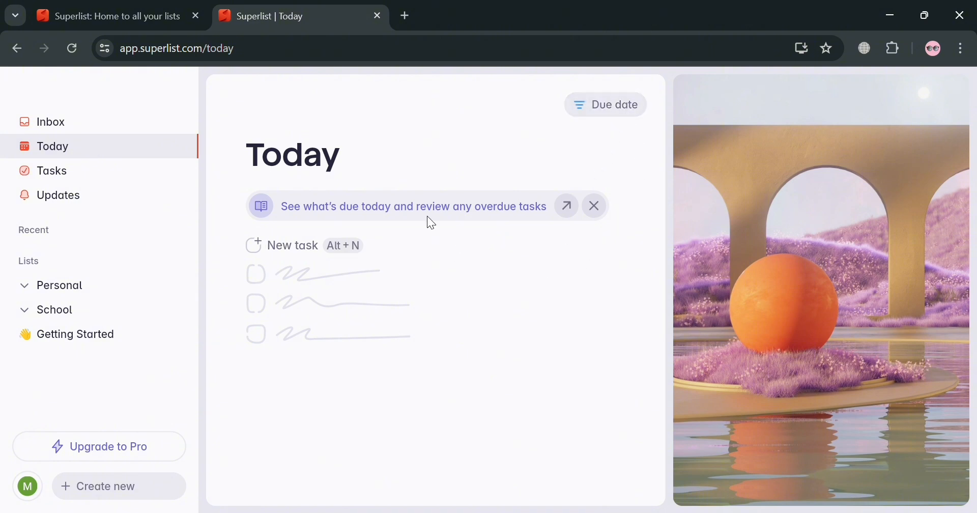
pyautogui.click(299, 249)
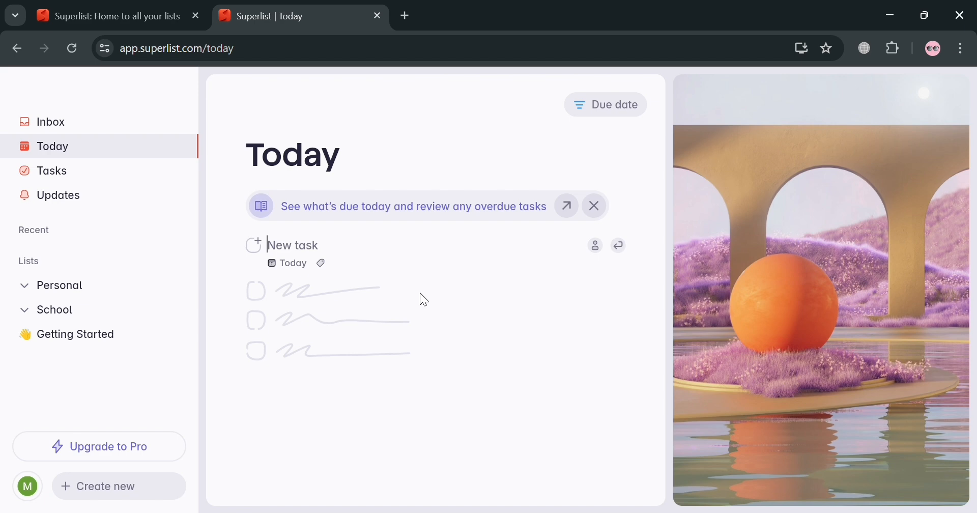
pyautogui.write('Household Chores')
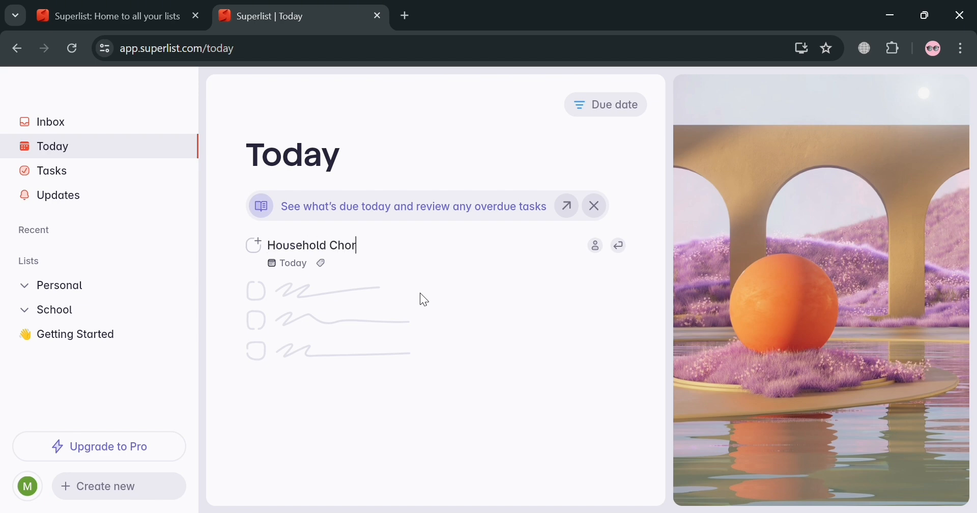
pyautogui.click(447, 295)
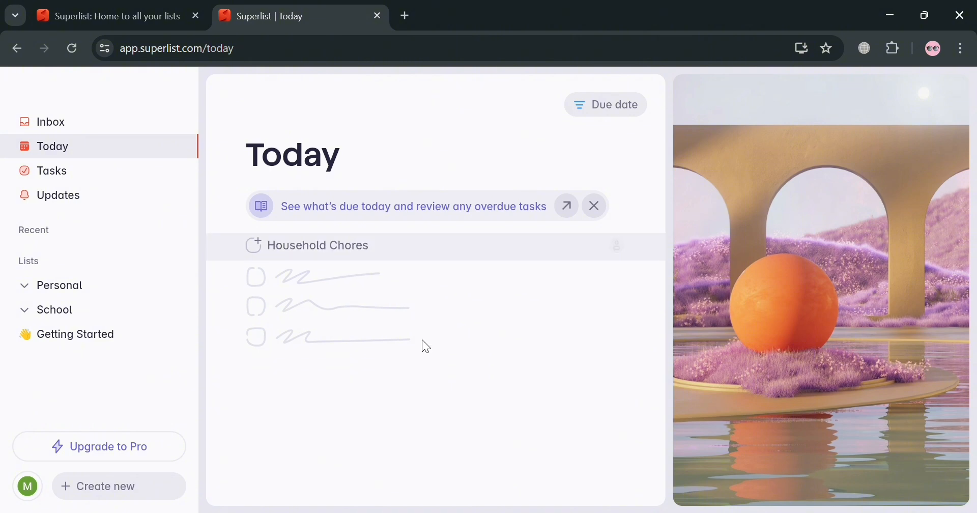
pyautogui.click(310, 249)
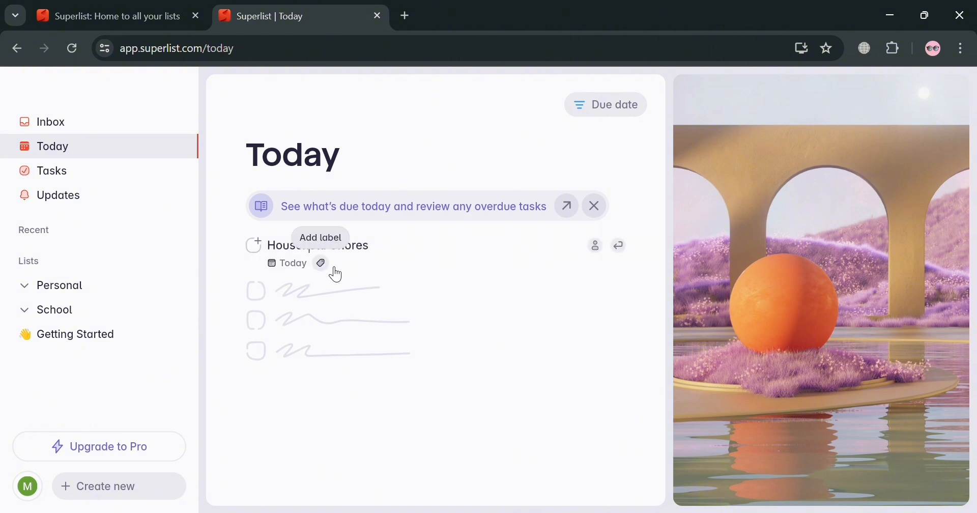
pyautogui.doubleClick(278, 251)
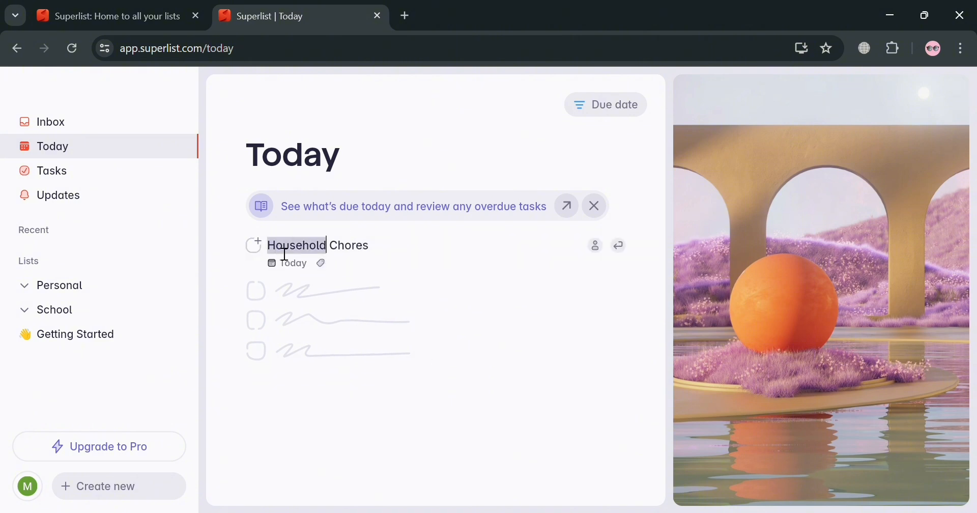
pyautogui.click(620, 245)
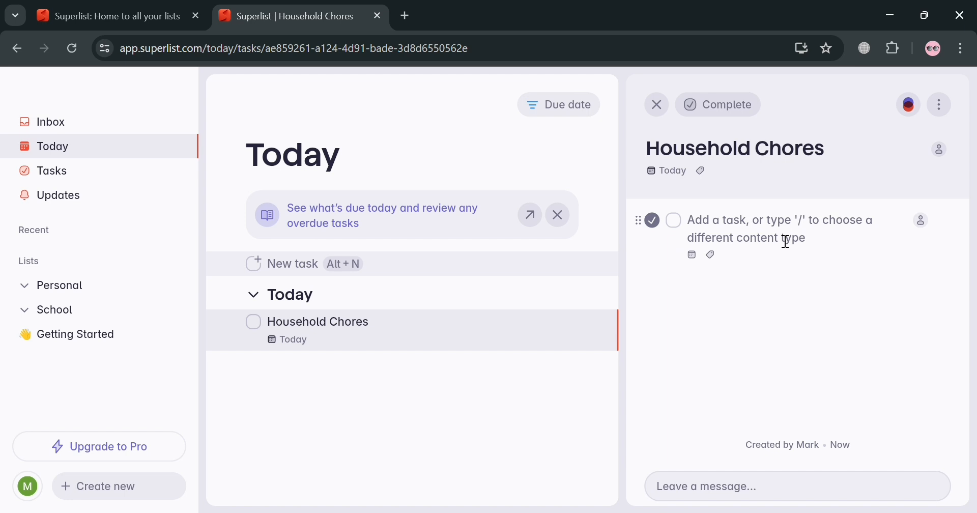
# Step: Add the subtasks "Clean Bathroom" and "Wash Dishes" to the Household Chores task
pyautogui.click(787, 241)
pyautogui.write('clean')
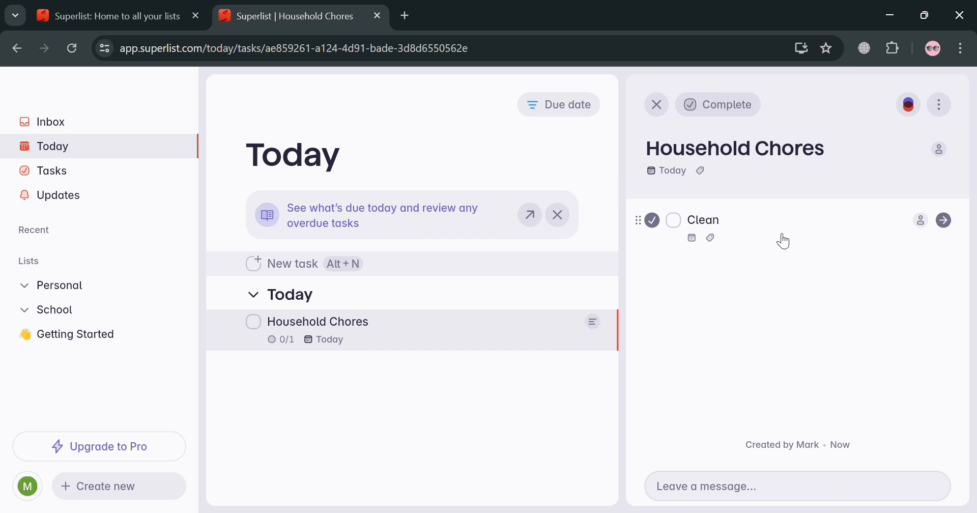
pyautogui.write(' Bathroom')
pyautogui.press('Return')
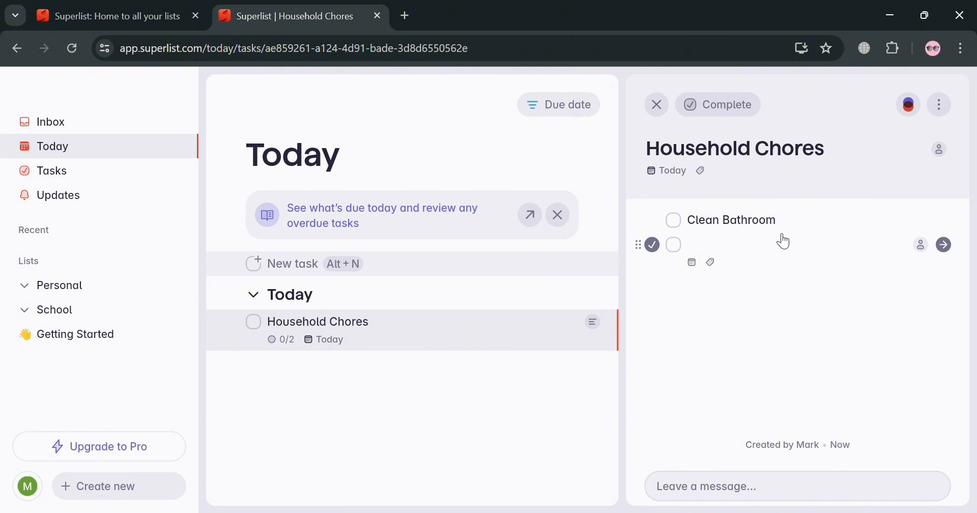
pyautogui.write('Wash Dishes')
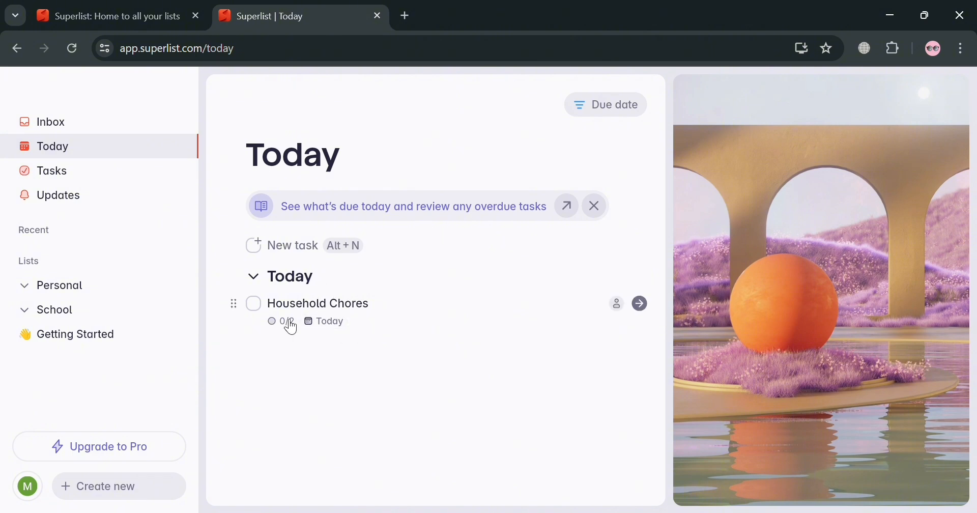
# Step: Review the due date and reminder options of Household Chores without setting a reminder, and reopen the task's details
pyautogui.click(330, 322)
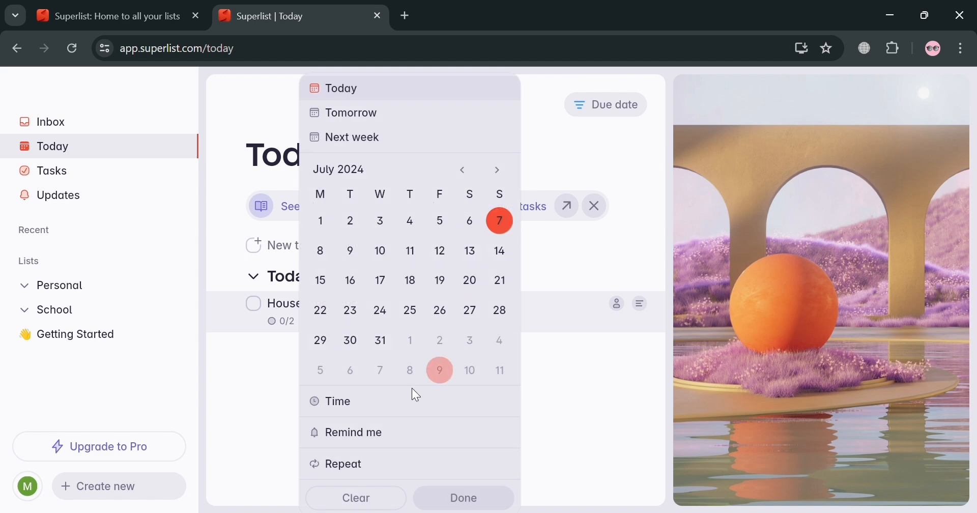
pyautogui.click(401, 440)
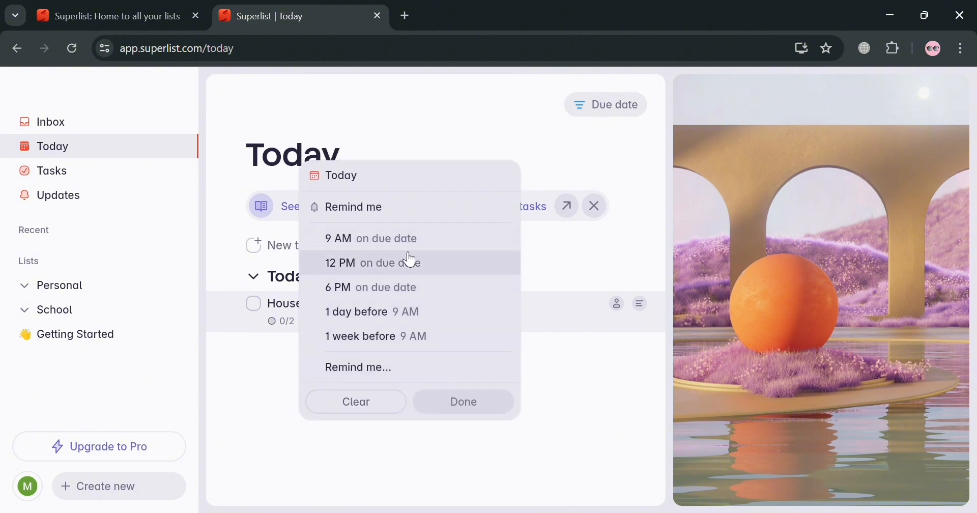
pyautogui.click(391, 410)
pyautogui.click(639, 301)
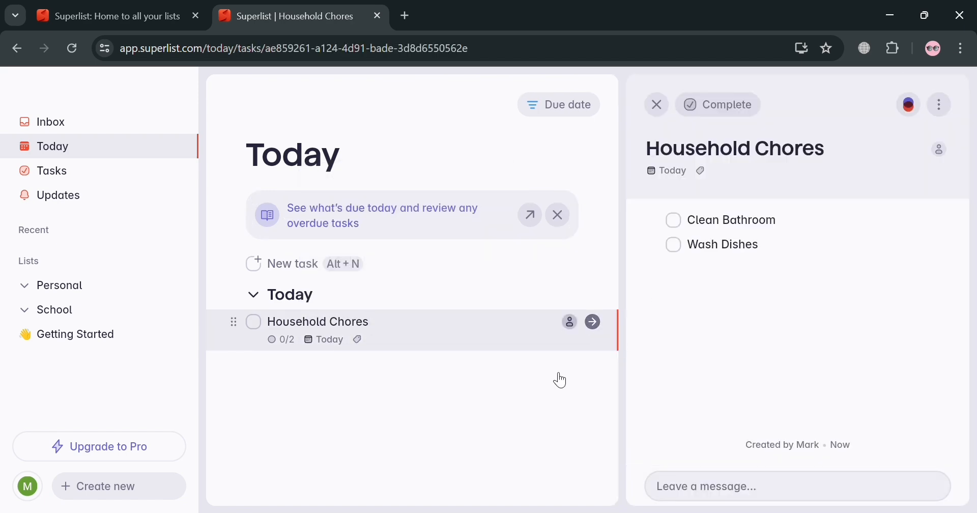
# Step: Browse the Tasks view by own tasks, tasks for others, upcoming tasks and tasks marked as done
pyautogui.click(82, 180)
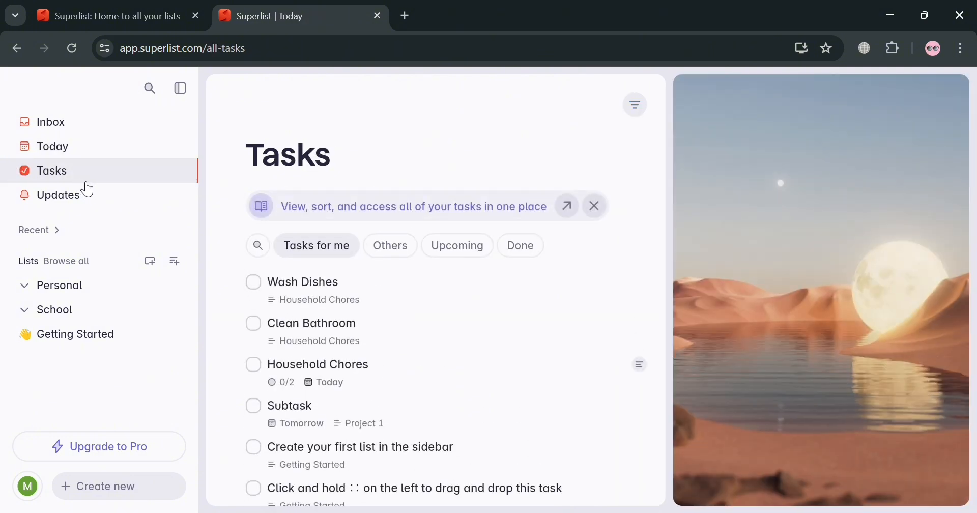
pyautogui.scroll(-1, 294, 323)
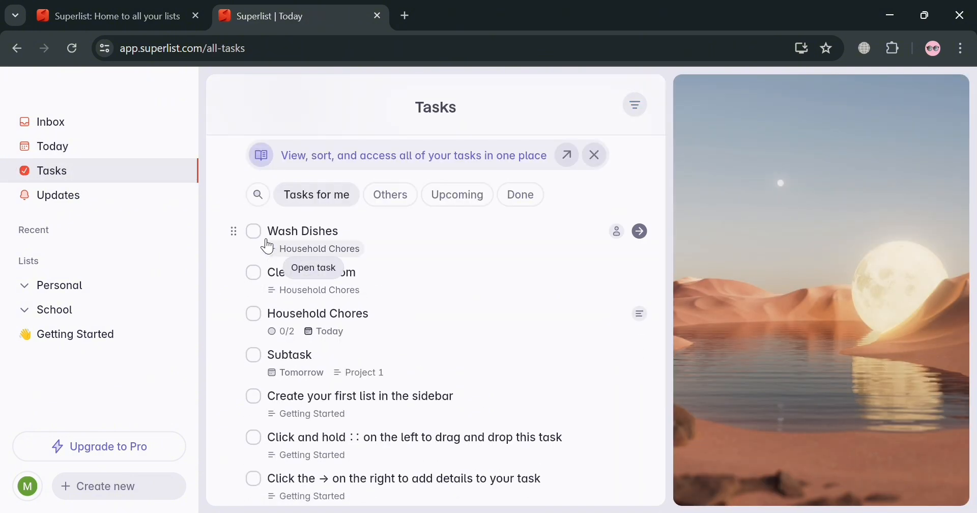
pyautogui.doubleClick(318, 232)
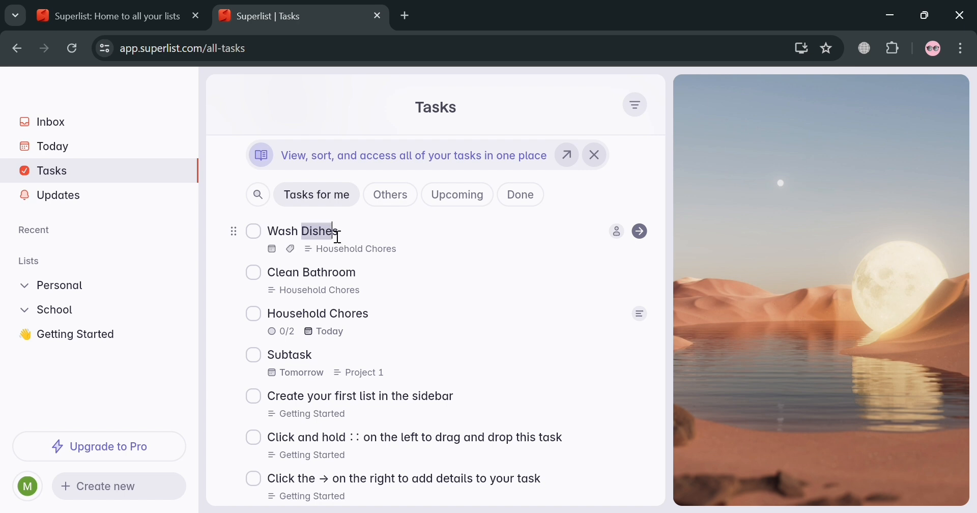
pyautogui.click(396, 196)
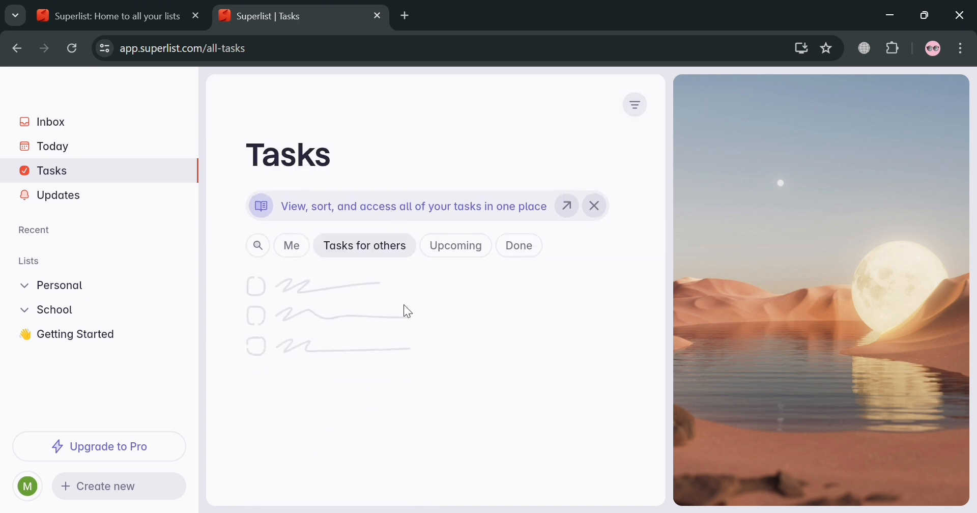
pyautogui.click(458, 251)
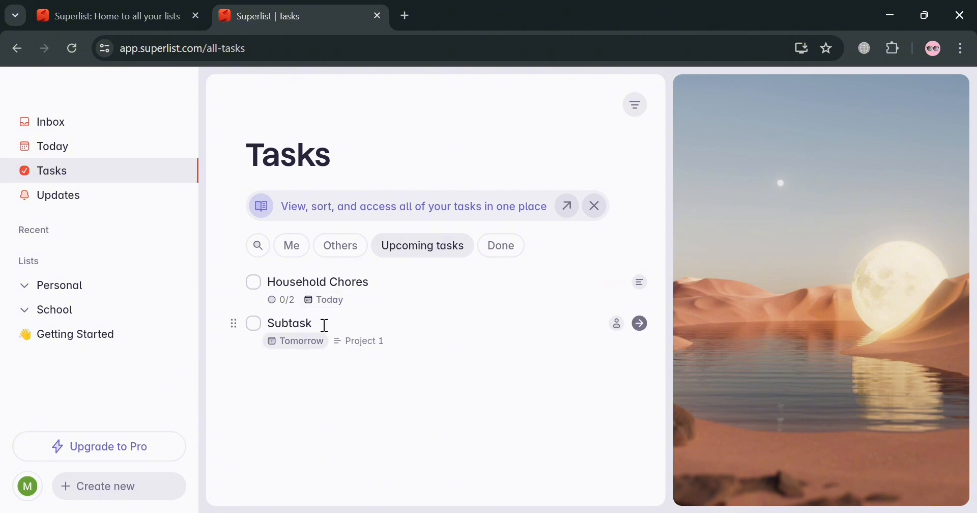
pyautogui.click(499, 254)
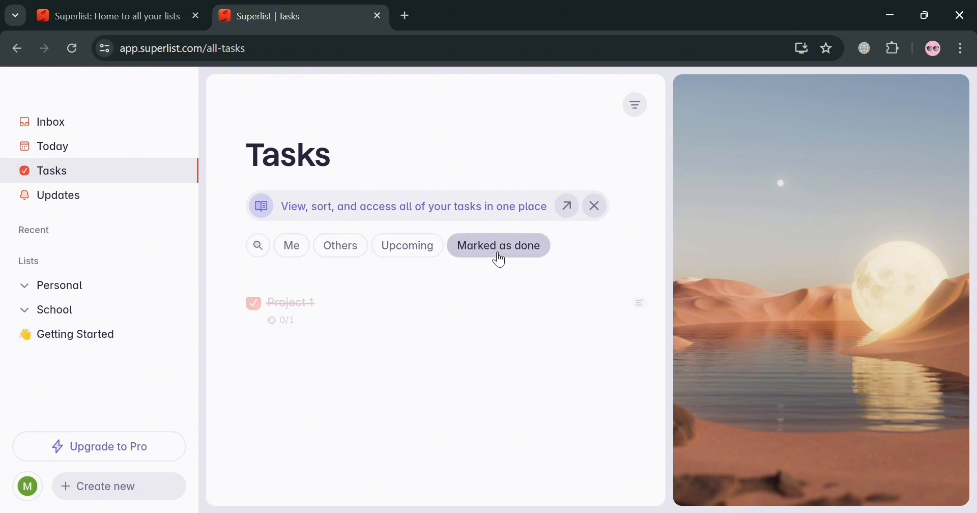
# Step: Mark Household Chores as complete among the upcoming tasks, and review the done tasks with their sorting options
pyautogui.click(414, 248)
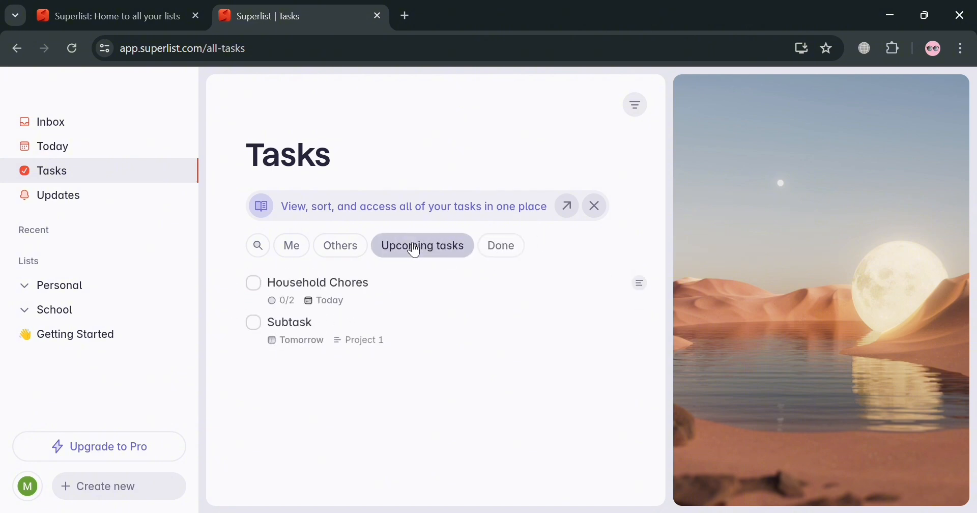
pyautogui.click(256, 282)
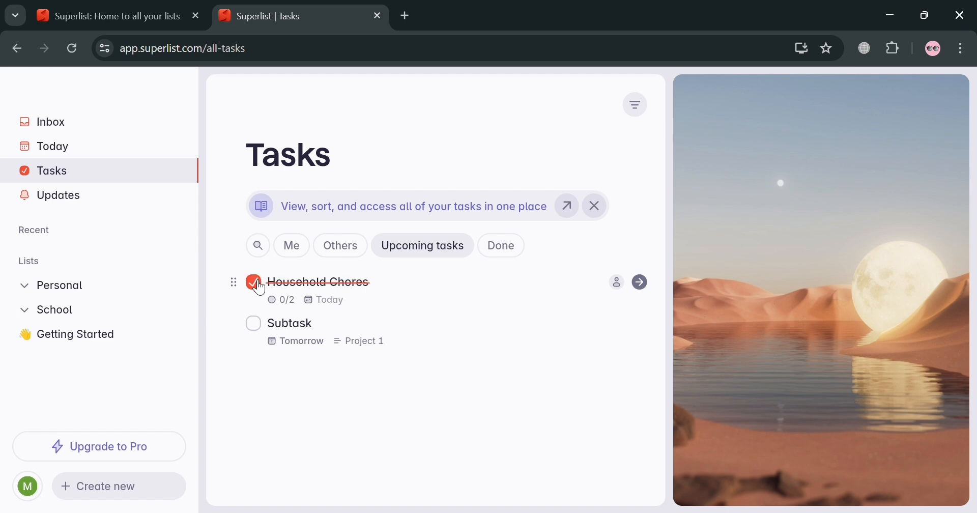
pyautogui.click(498, 252)
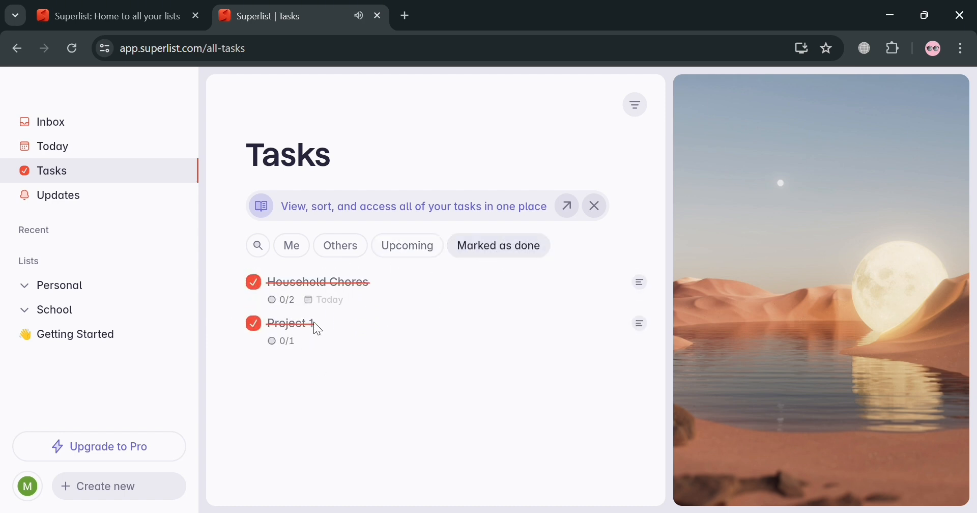
pyautogui.click(637, 106)
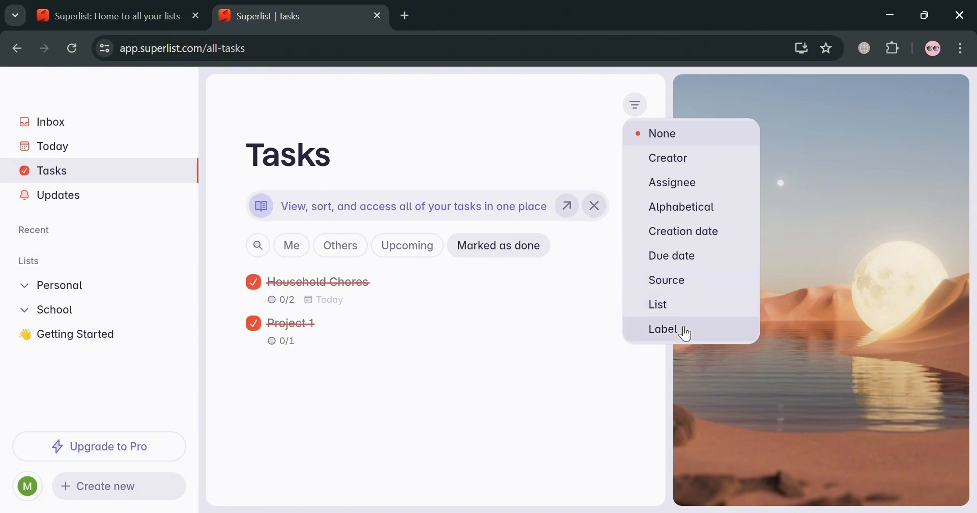
pyautogui.click(561, 378)
# Step: Look through the Updates page filtered by Tasks, Messages and Lists, and return it to All
pyautogui.click(56, 203)
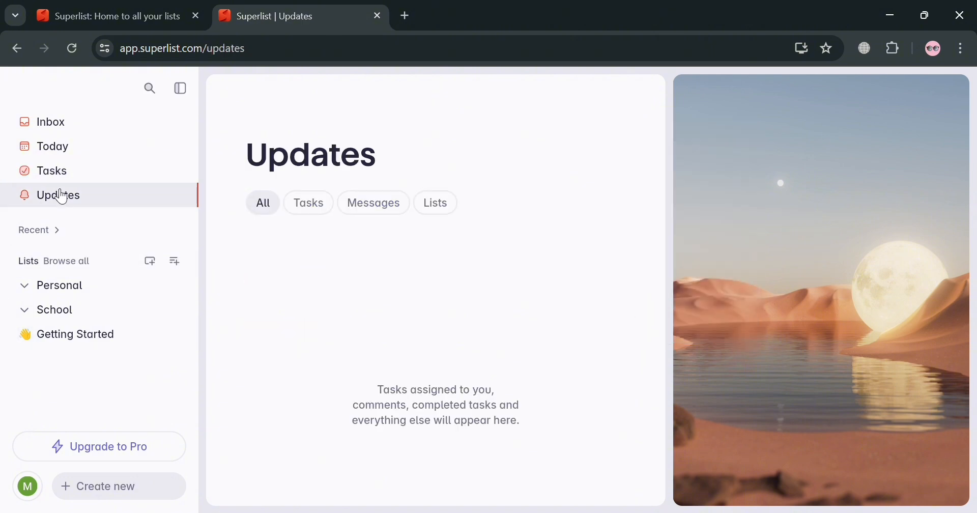
pyautogui.click(316, 212)
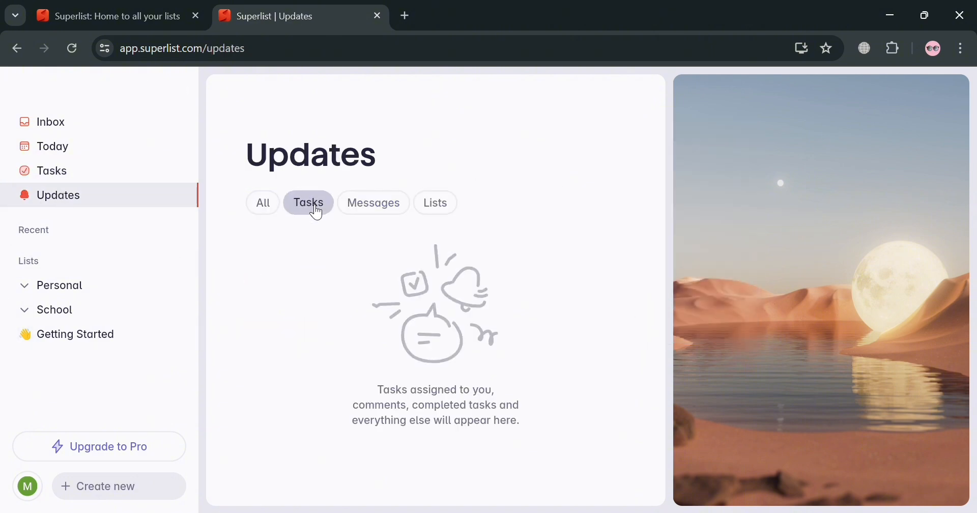
pyautogui.click(388, 213)
pyautogui.click(456, 219)
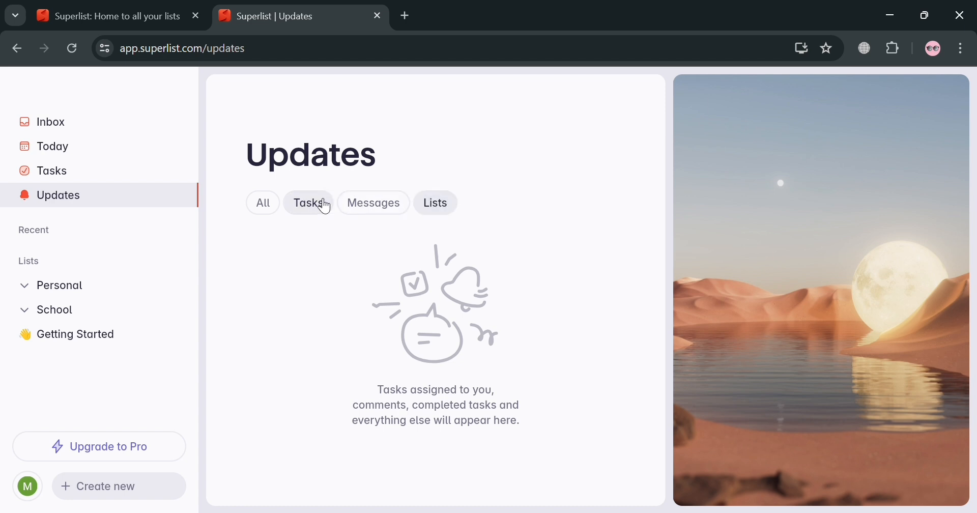
pyautogui.click(275, 205)
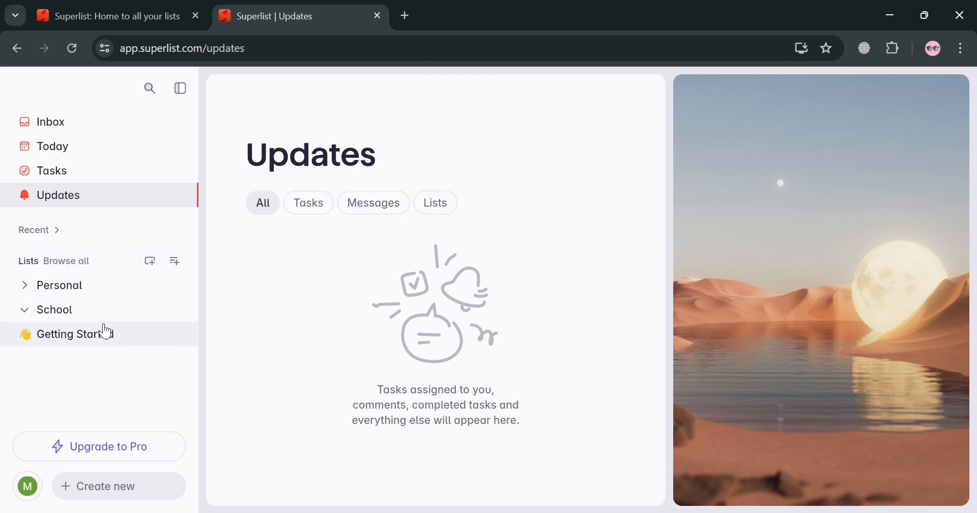
# Step: Create a new section named "Business" among the lists
pyautogui.click(115, 312)
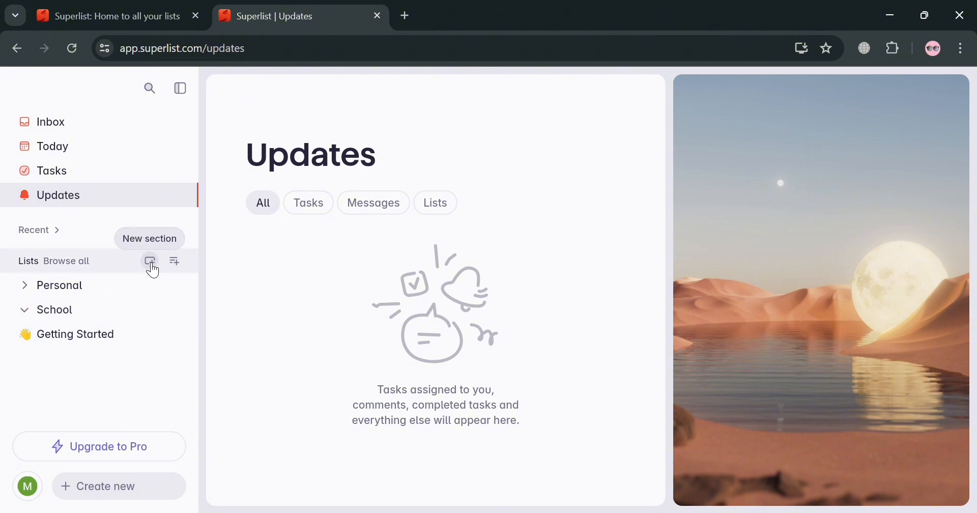
pyautogui.click(158, 269)
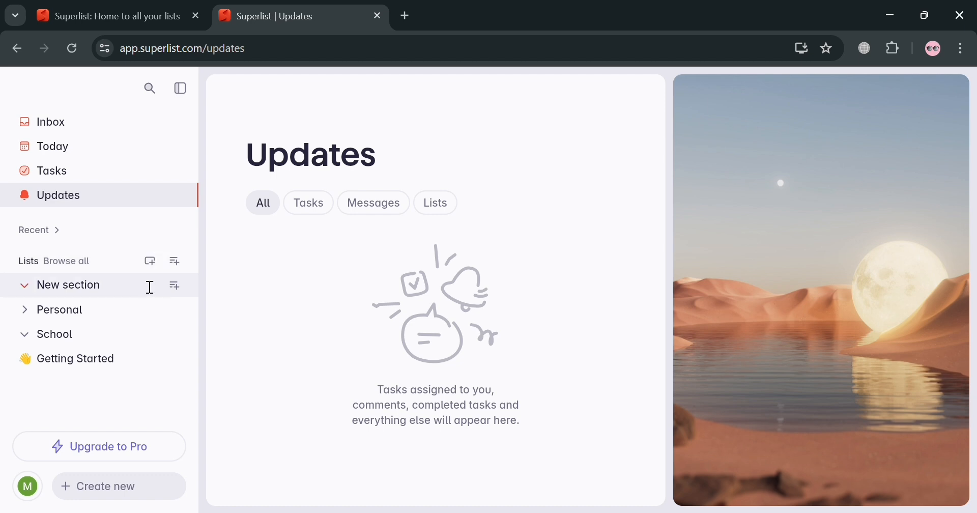
pyautogui.write('B')
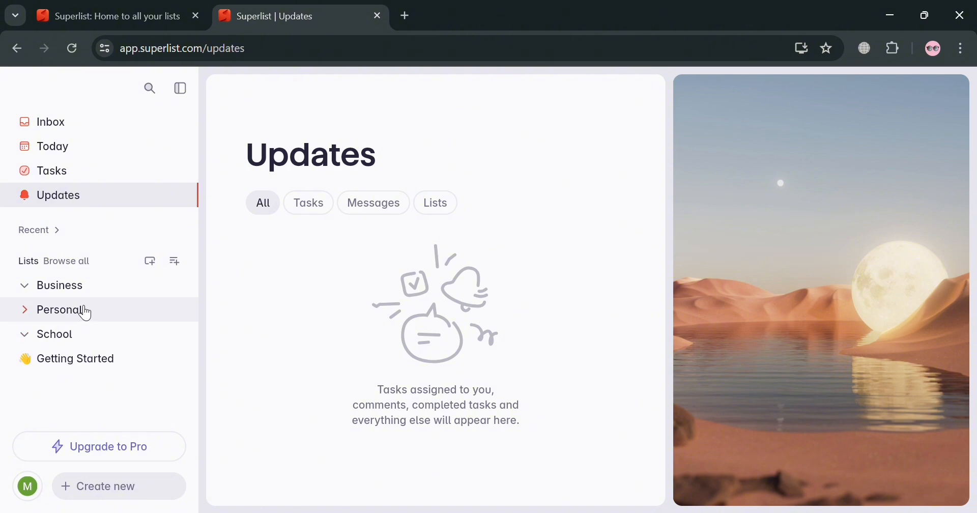
pyautogui.click(69, 295)
pyautogui.click(69, 297)
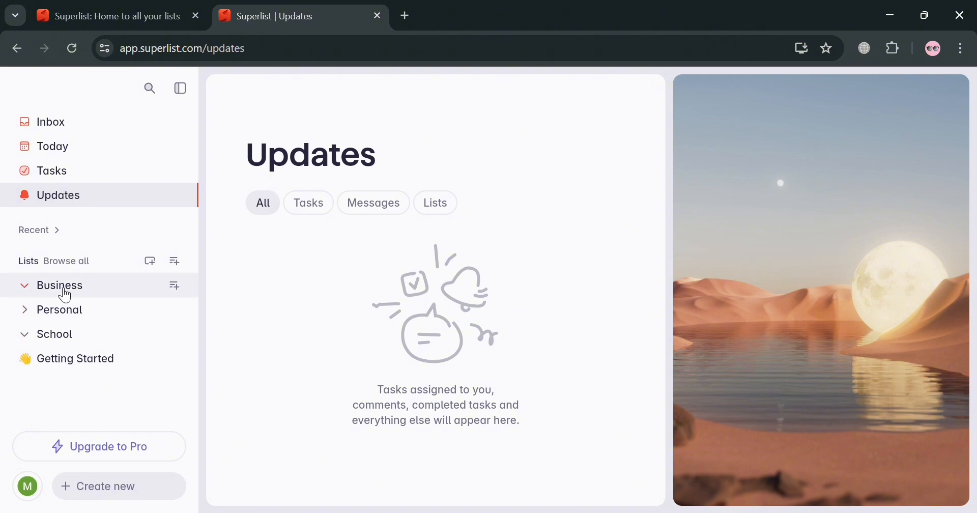
# Step: Create a new list named "Company A" in the Business section
pyautogui.click(179, 290)
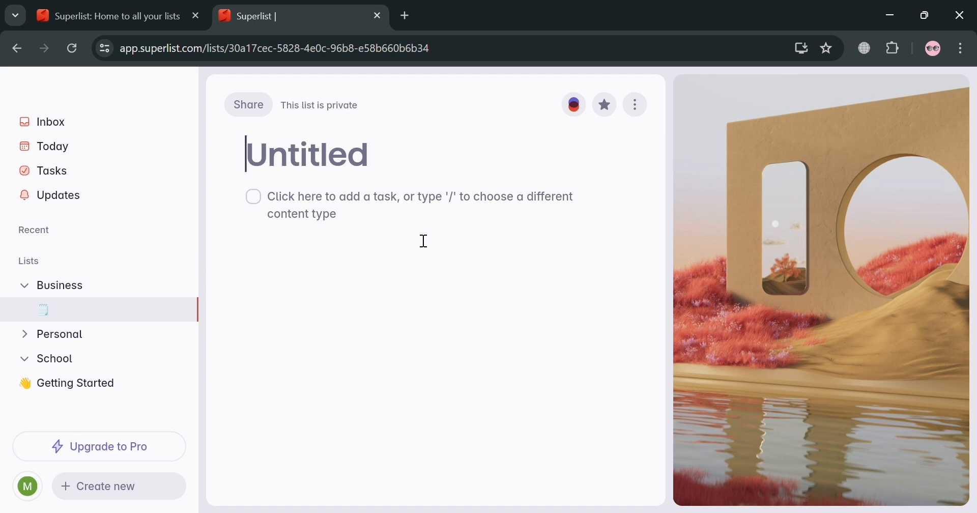
pyautogui.write('W')
pyautogui.press('BackSpace')
pyautogui.write('Co')
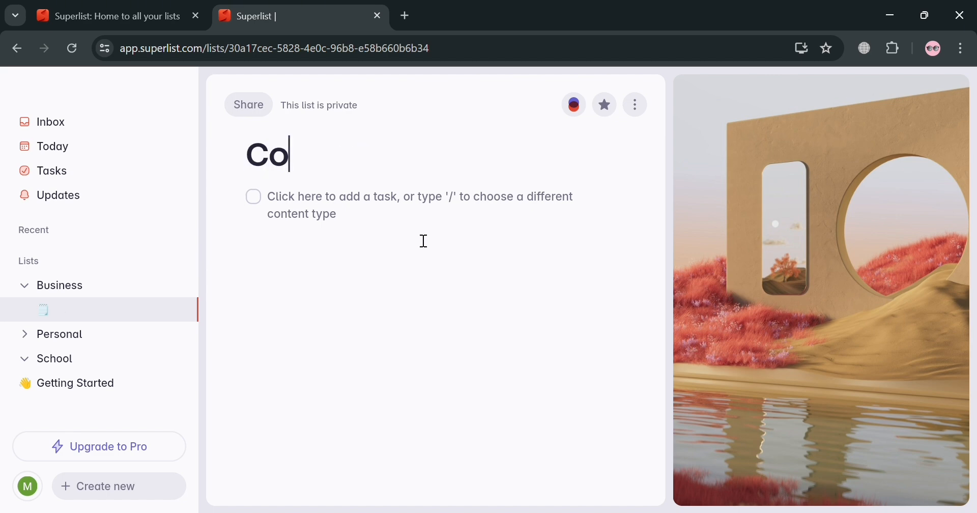
pyautogui.write('mpany')
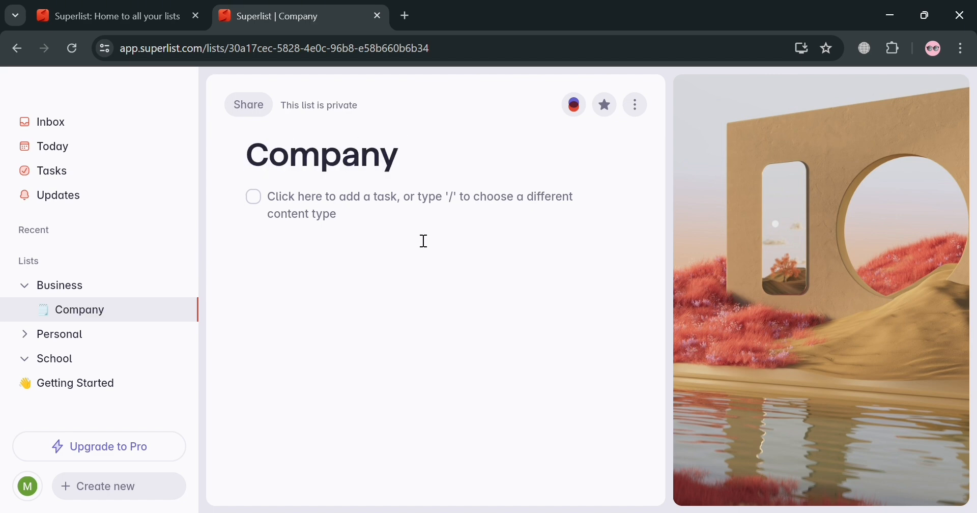
pyautogui.write(' A')
# Step: Add the tasks "Create a Report" and "Make a presentation" to the Company A list
pyautogui.click(359, 201)
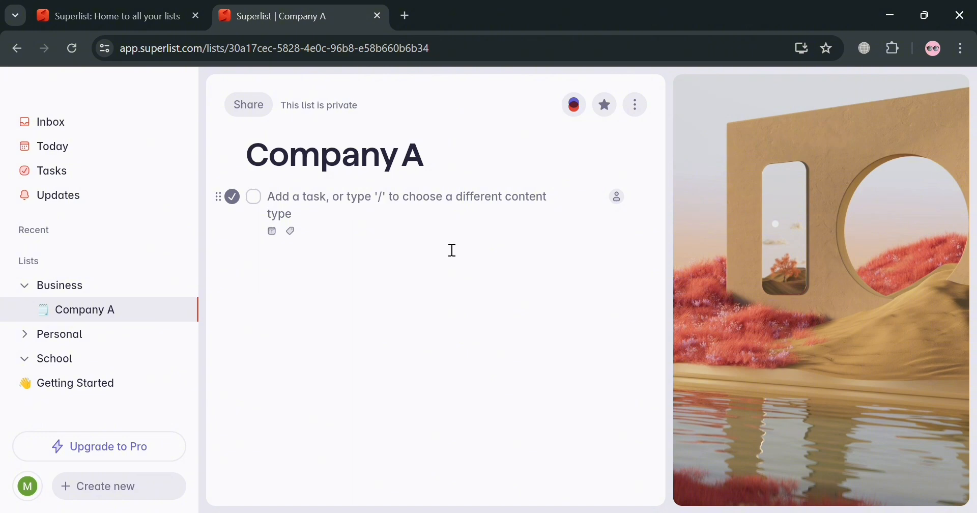
pyautogui.write('Creay')
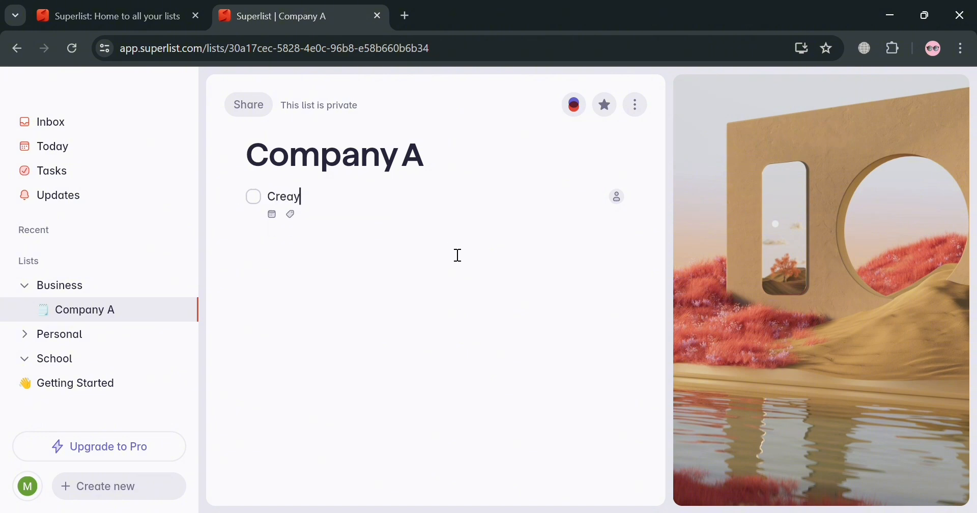
pyautogui.press('BackSpace')
pyautogui.write('te a Report')
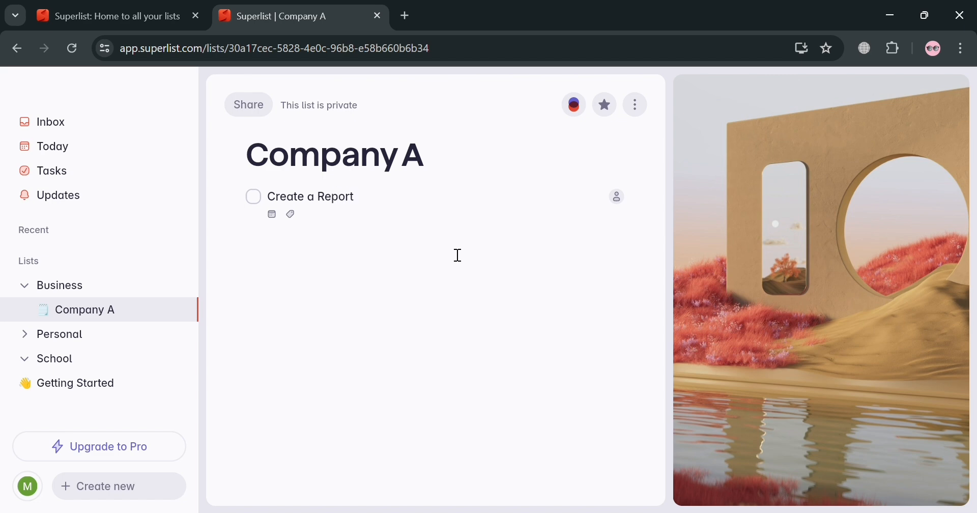
pyautogui.press('Return')
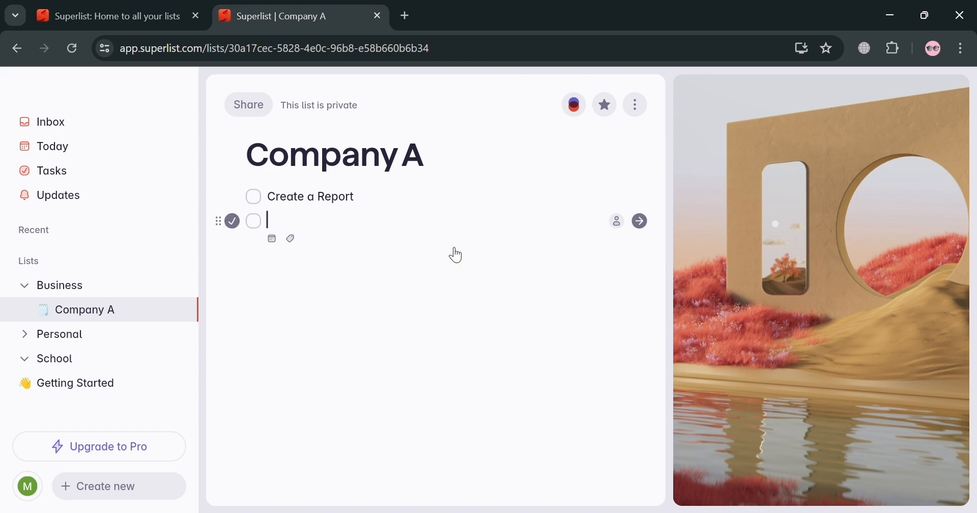
pyautogui.write('Make a presentation')
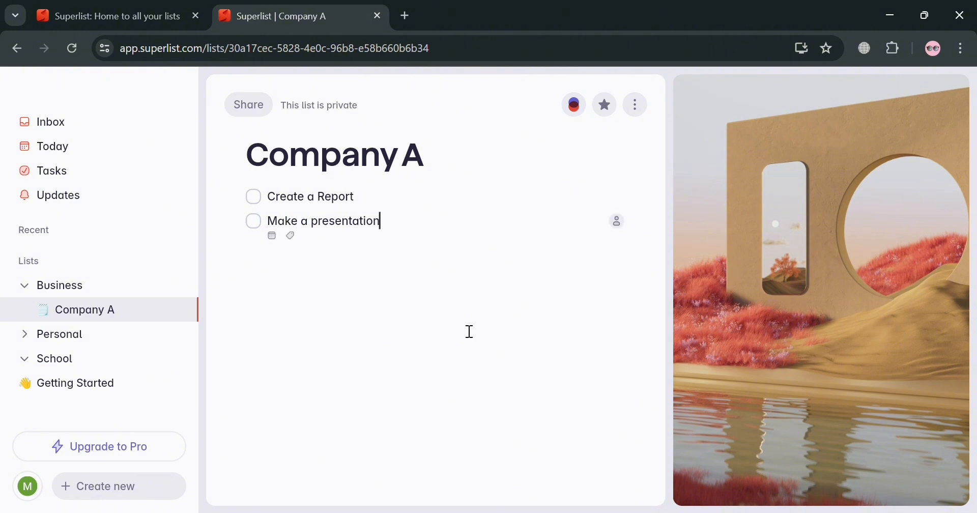
# Step: Open the details of the "Make a presentation" task and add a paragraph reading "Sample Text"
pyautogui.moveTo(402, 209); pyautogui.dragTo(470, 209)
pyautogui.click(514, 243)
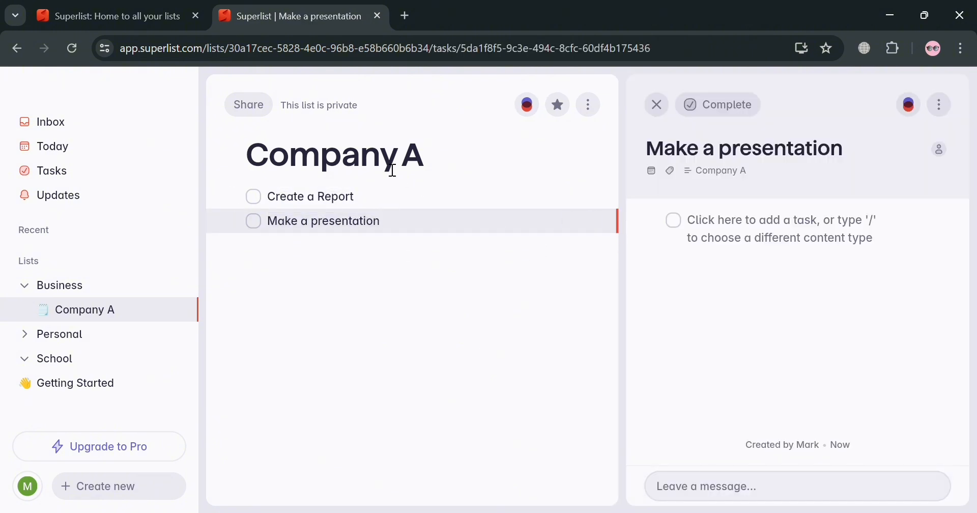
pyautogui.click(751, 227)
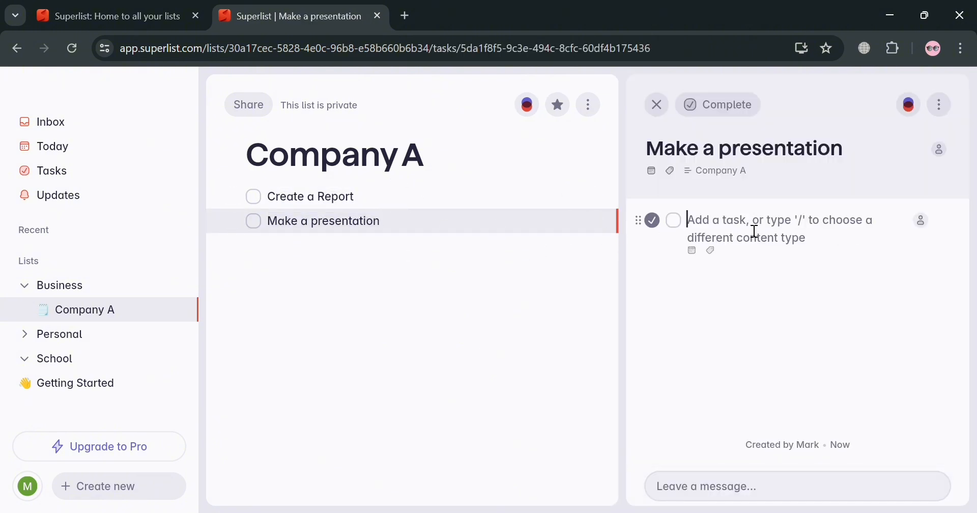
pyautogui.write('/')
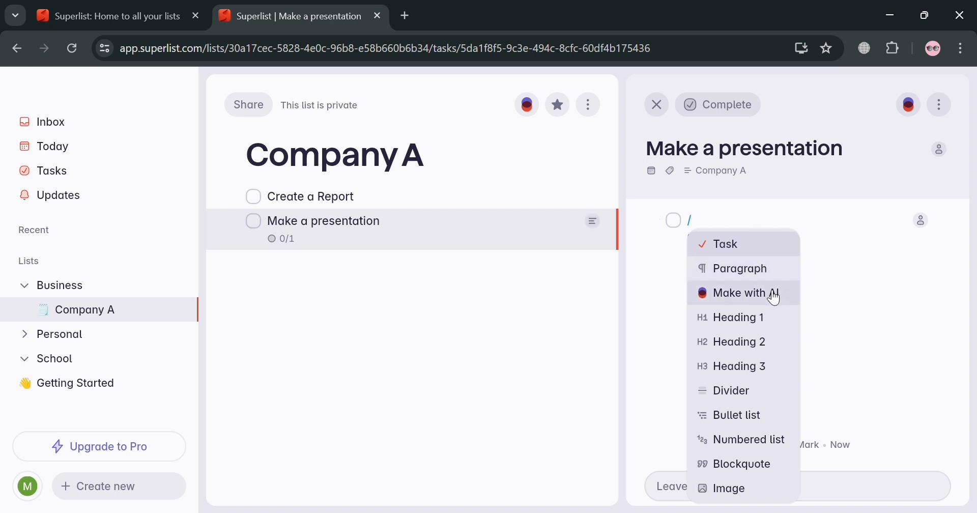
pyautogui.scroll(-1, 773, 375)
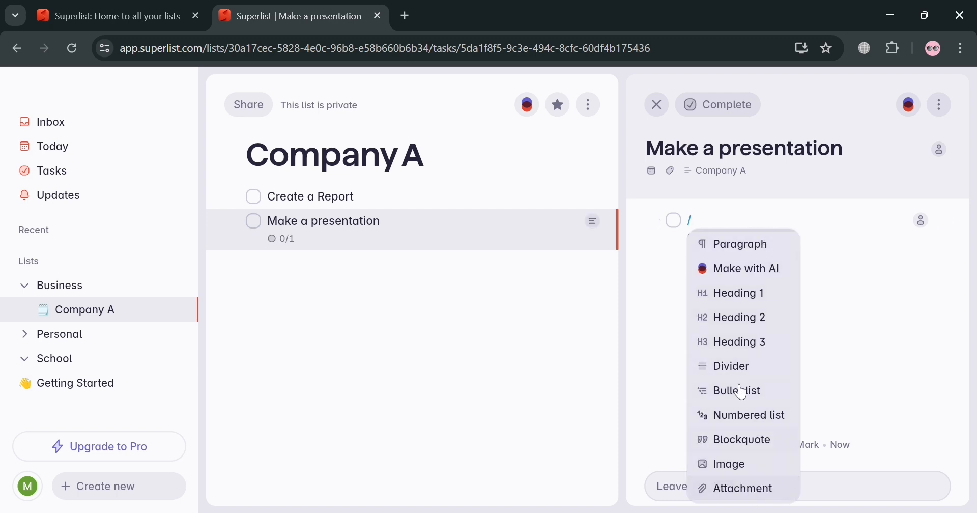
pyautogui.scroll(1, 744, 357)
pyautogui.scroll(-1, 756, 356)
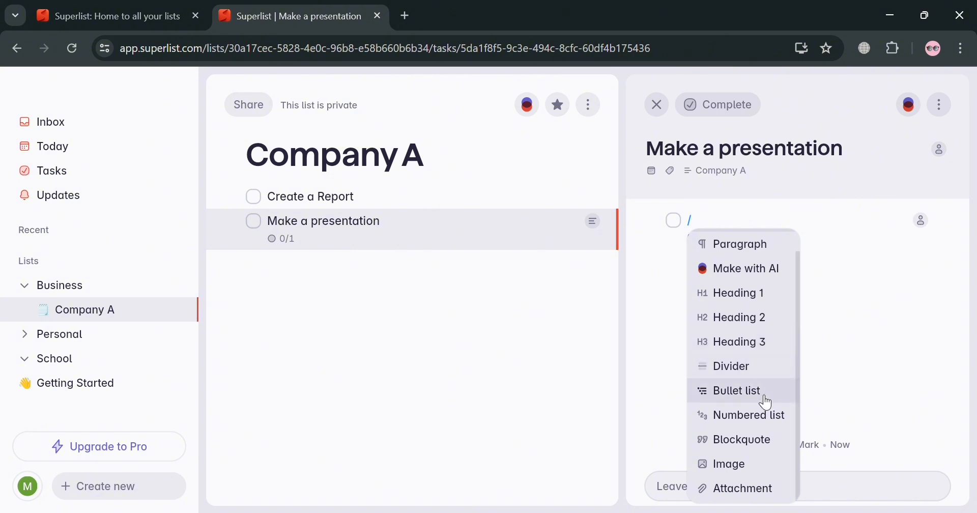
pyautogui.click(753, 246)
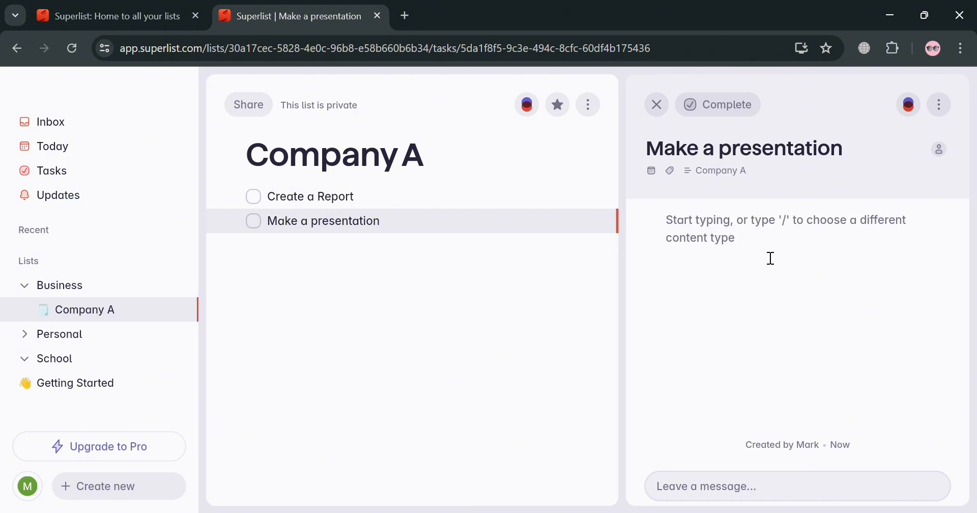
pyautogui.write('Sampl')
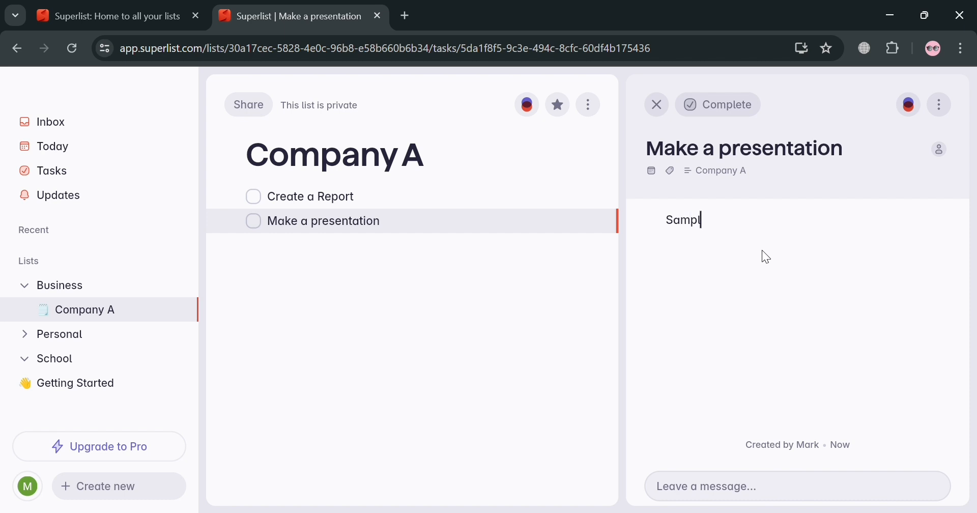
pyautogui.write('e Text')
# Step: Insert a divider below the "Sample Text" paragraph in the task details
pyautogui.press('Return')
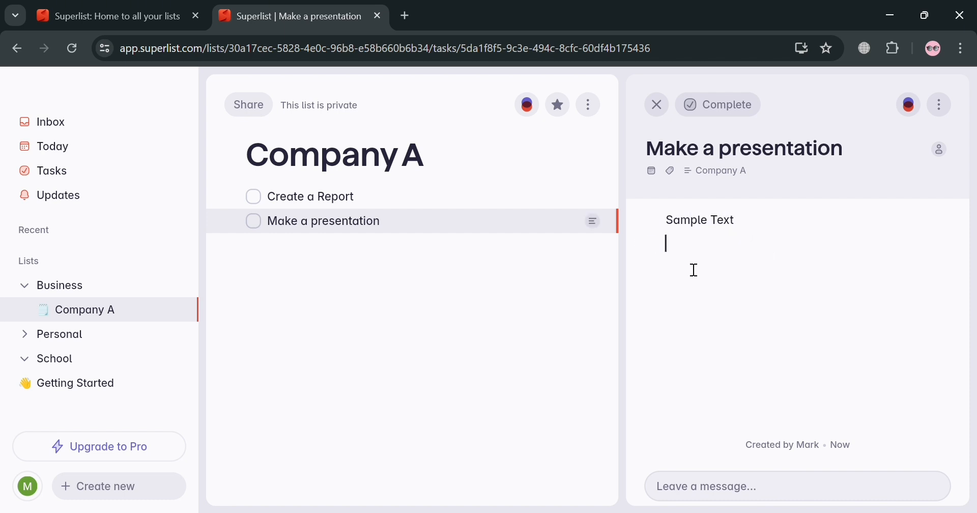
pyautogui.write('/')
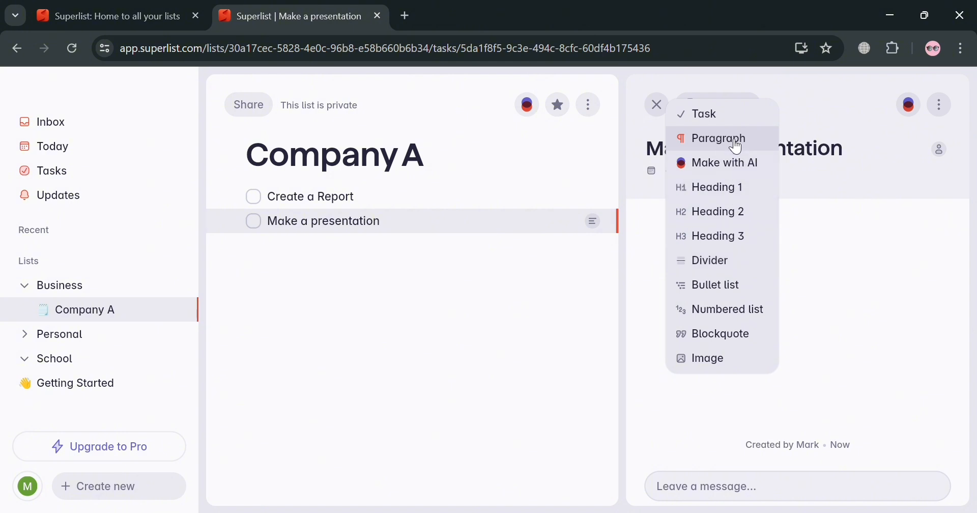
pyautogui.click(749, 261)
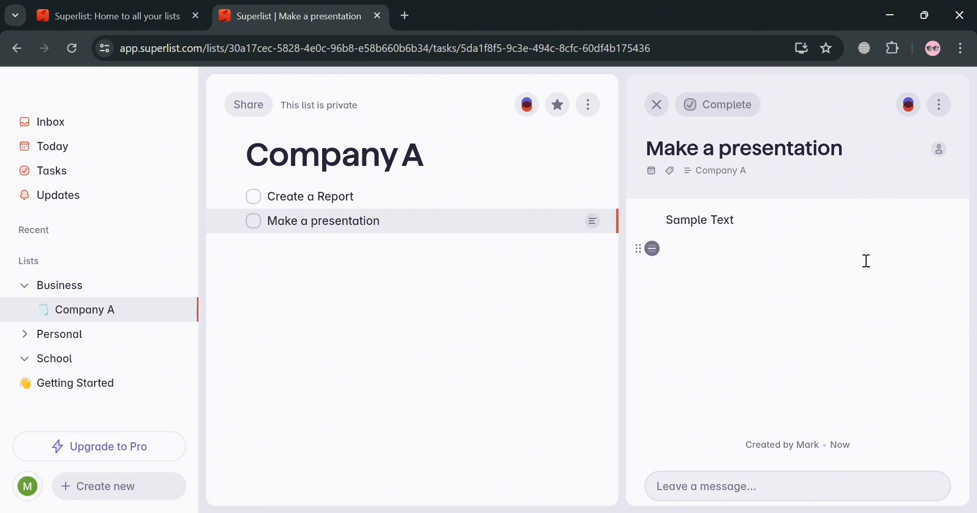
pyautogui.click(668, 255)
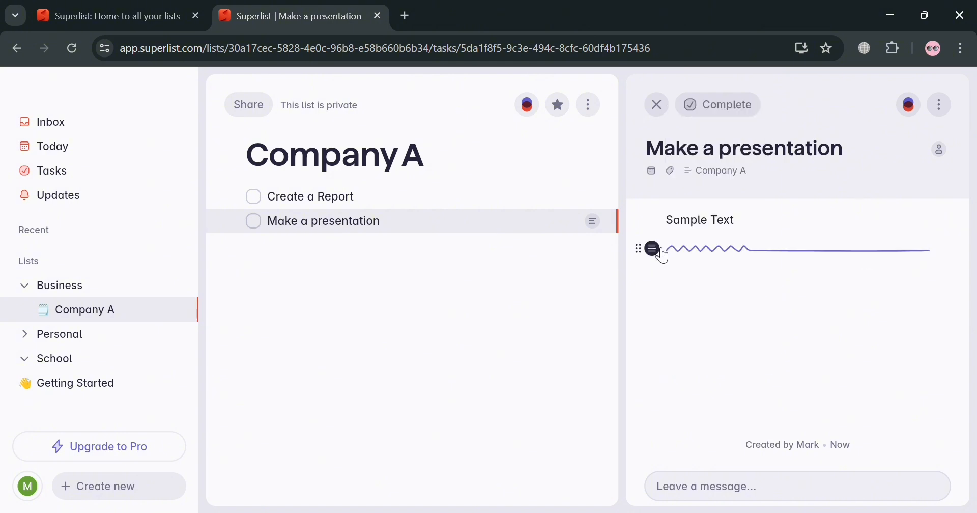
# Step: Insert the M Barber Shop flyer image below the divider and view it in full
pyautogui.click(960, 260)
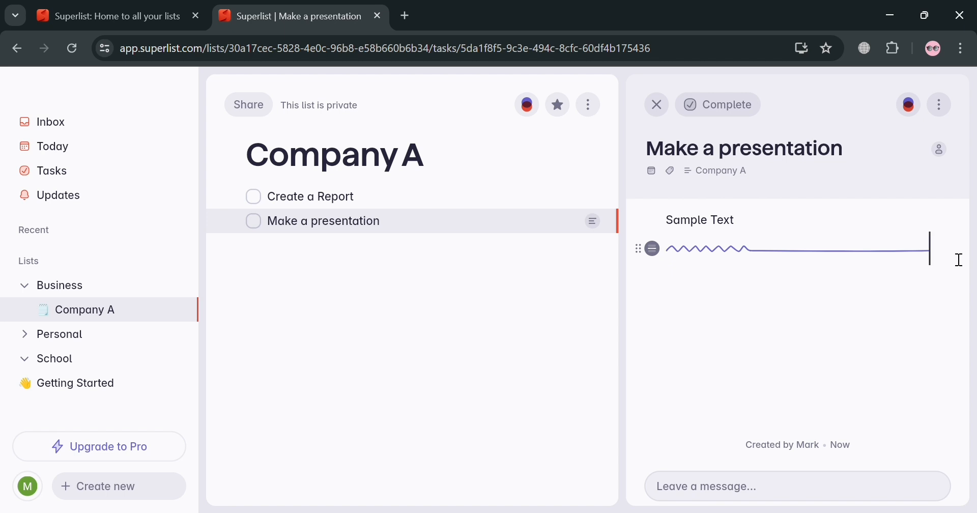
pyautogui.press('Return')
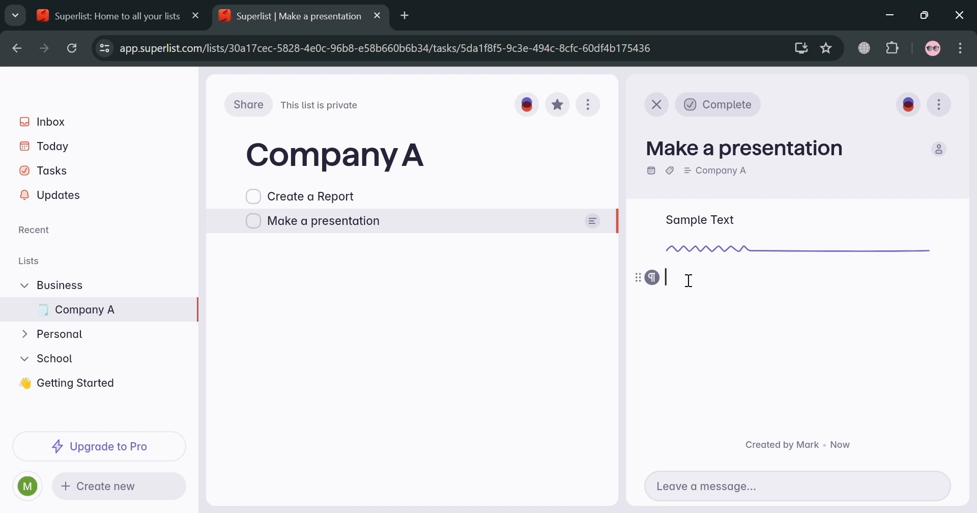
pyautogui.write('/')
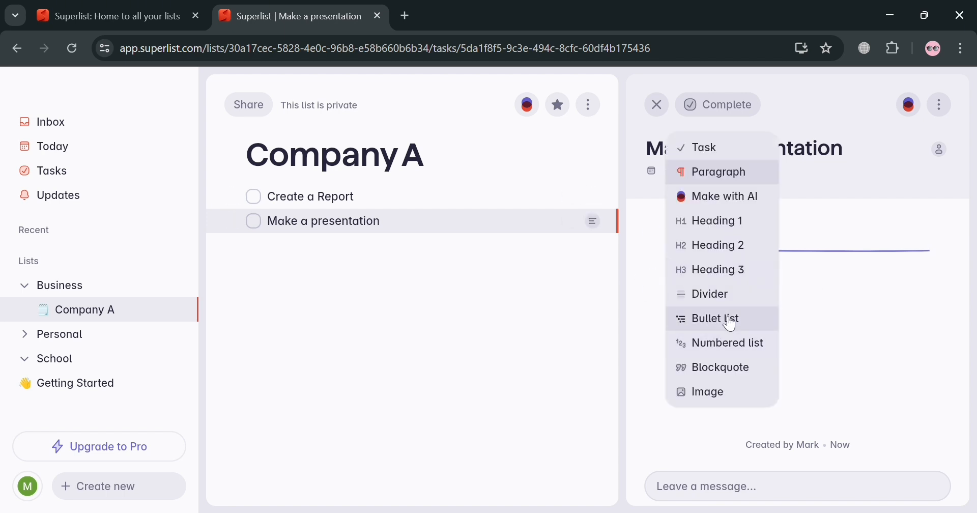
pyautogui.click(720, 393)
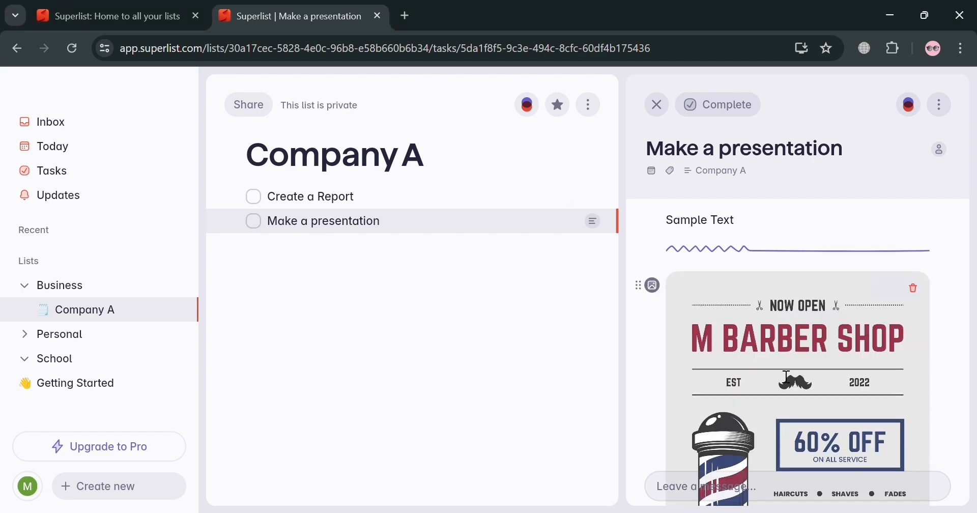
pyautogui.scroll(-5, 792, 356)
pyautogui.scroll(5, 790, 362)
pyautogui.scroll(-5, 790, 363)
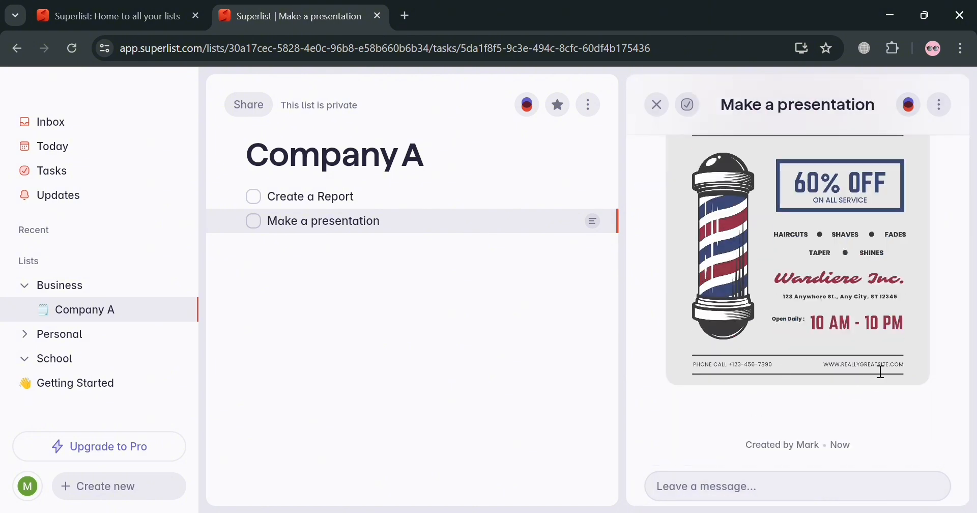
# Step: Add a bullet list below the flyer image with the items "list 1" and "list 2"
pyautogui.press('Return')
pyautogui.write('/')
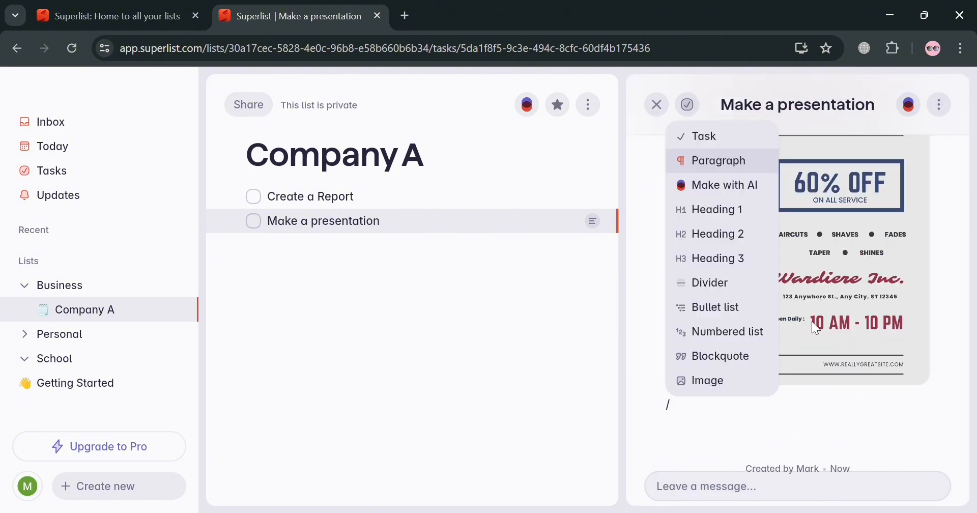
pyautogui.click(734, 311)
pyautogui.write('l')
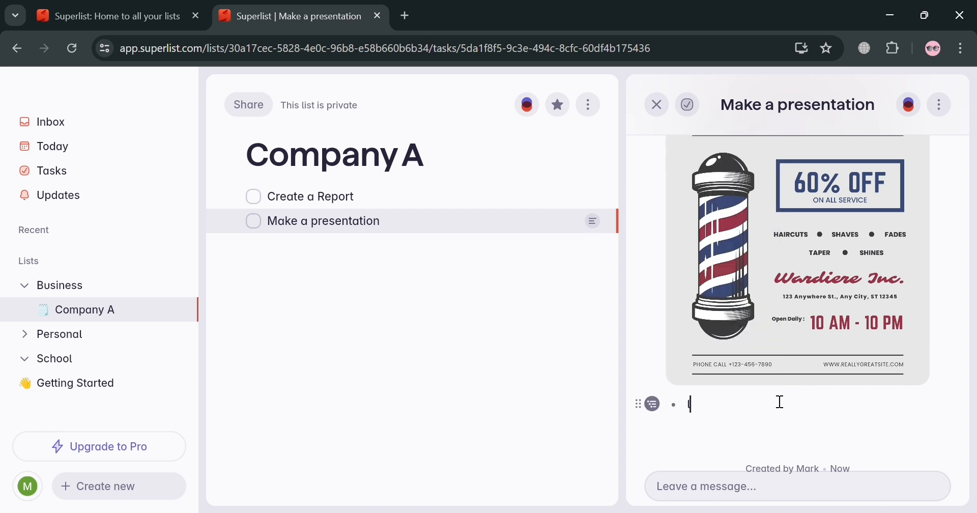
pyautogui.write('ist 1')
pyautogui.press('Return')
pyautogui.write('list')
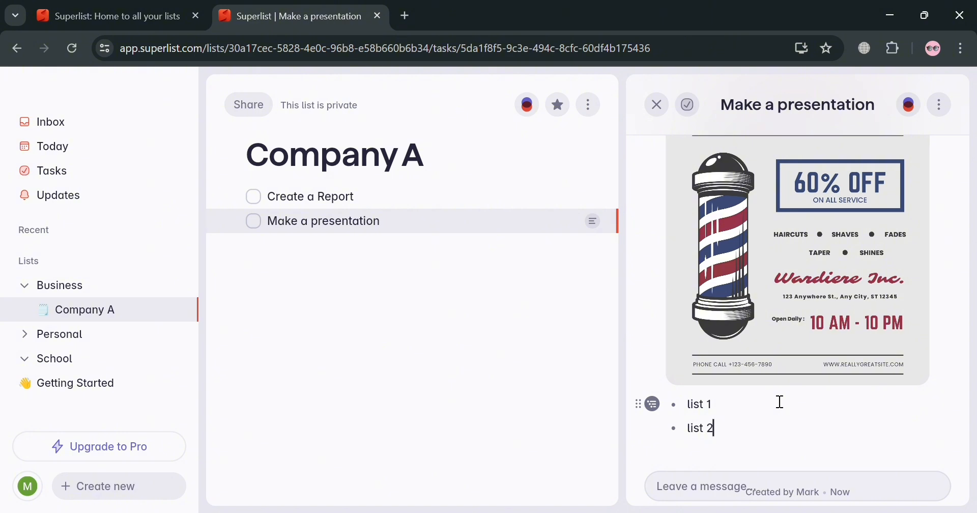
pyautogui.write(' 2')
pyautogui.press('Return')
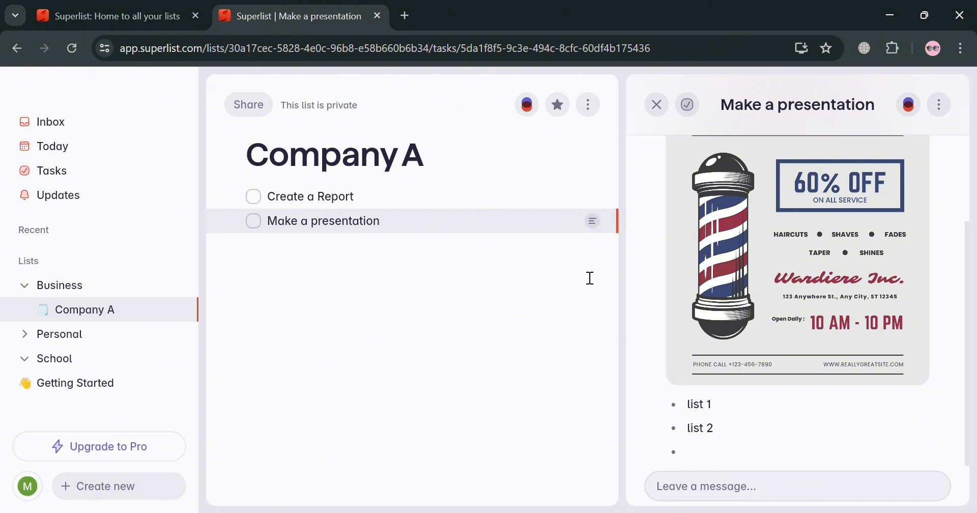
# Step: Look at the assignee and due date options of the "Make a presentation" task without setting either
pyautogui.click(496, 221)
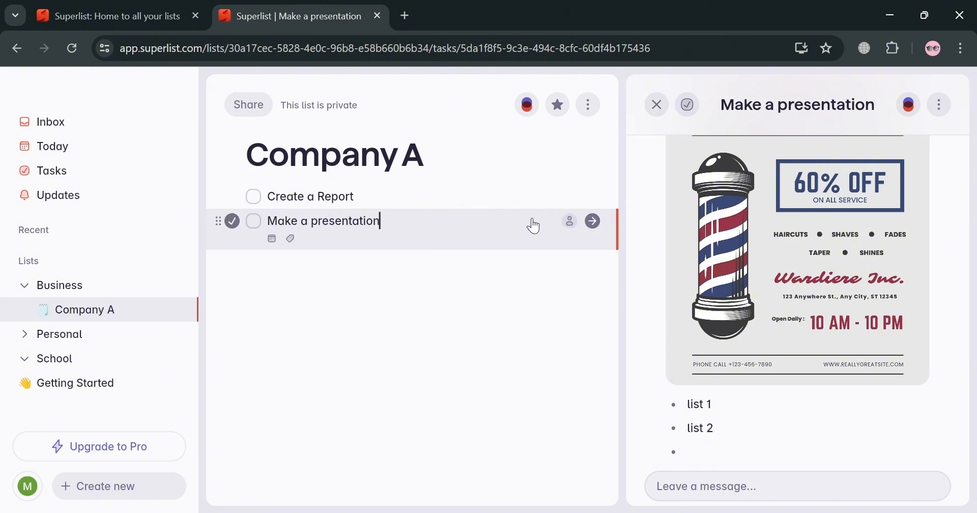
pyautogui.click(570, 222)
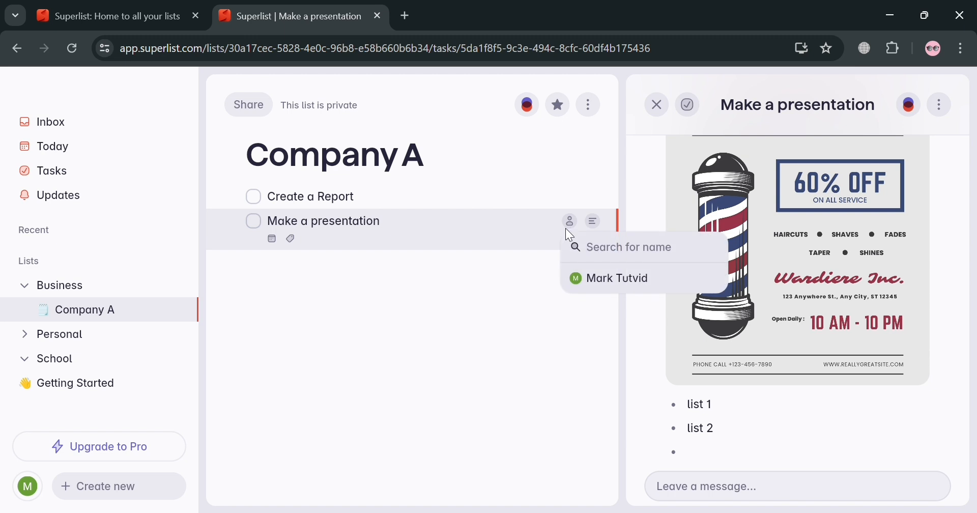
pyautogui.click(271, 238)
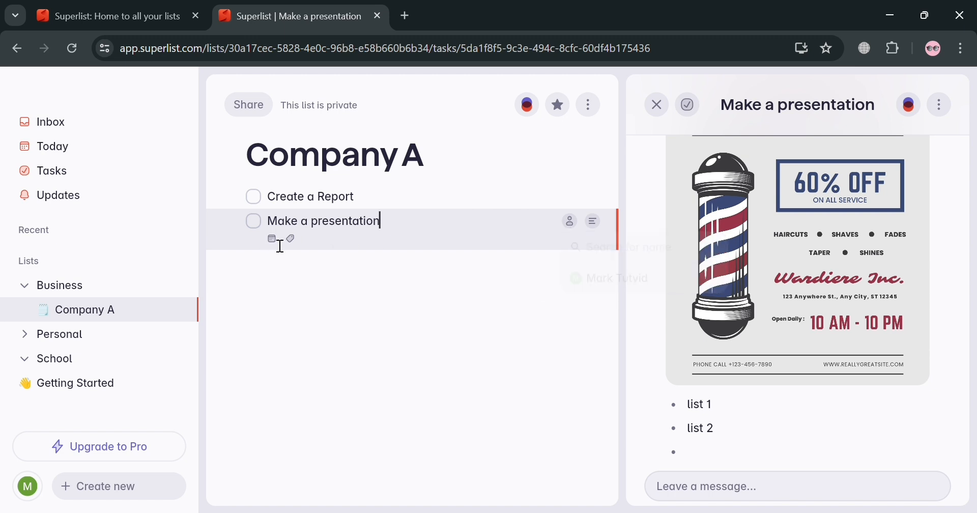
pyautogui.click(273, 238)
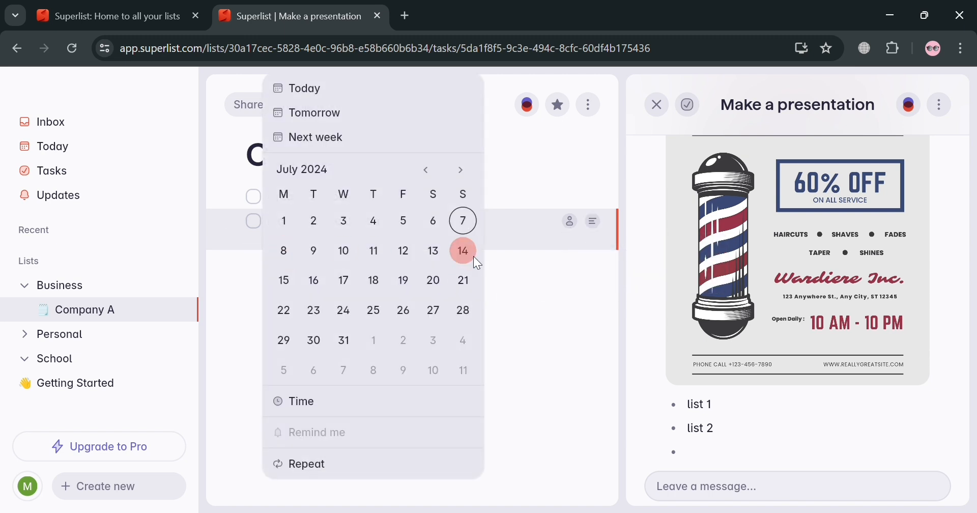
pyautogui.click(539, 338)
# Step: Create the label "Priority" and apply it to the "Make a presentation" task
pyautogui.click(292, 239)
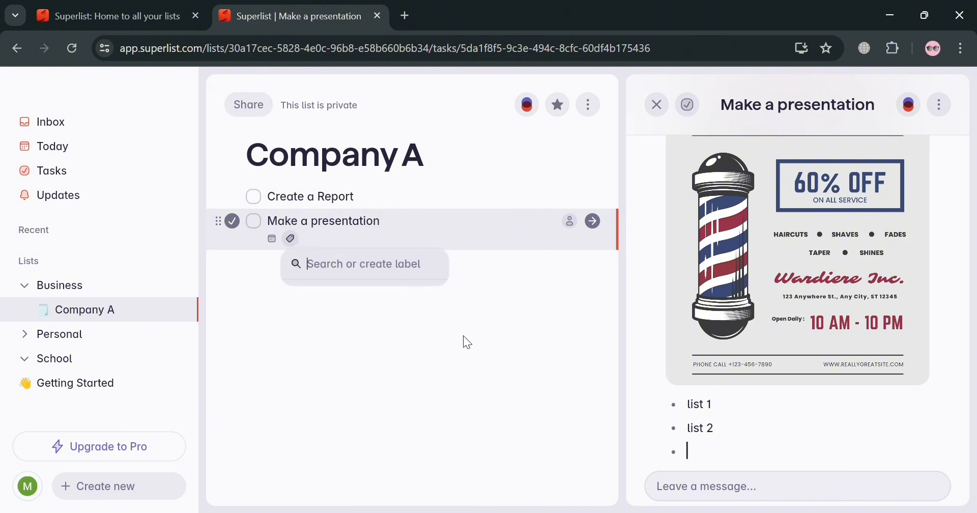
pyautogui.write('Priority')
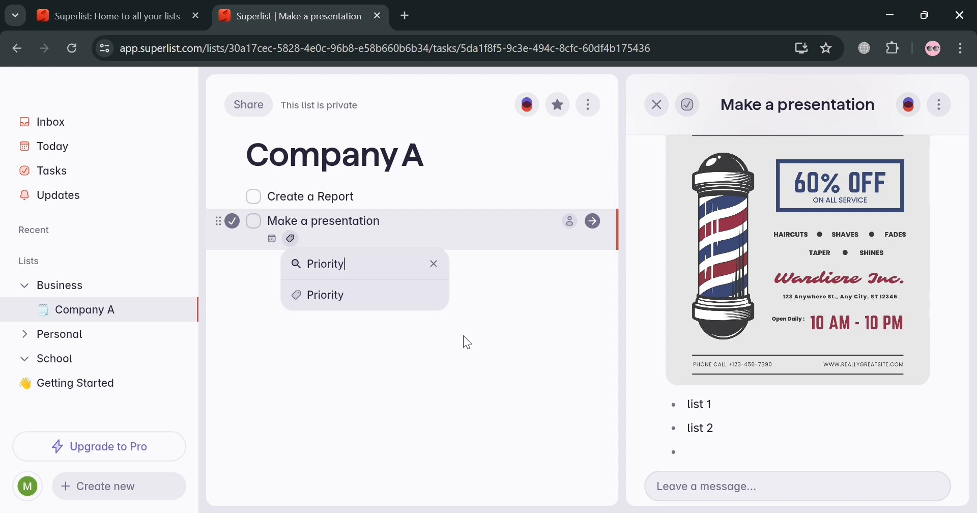
pyautogui.press('Return')
pyautogui.click(490, 354)
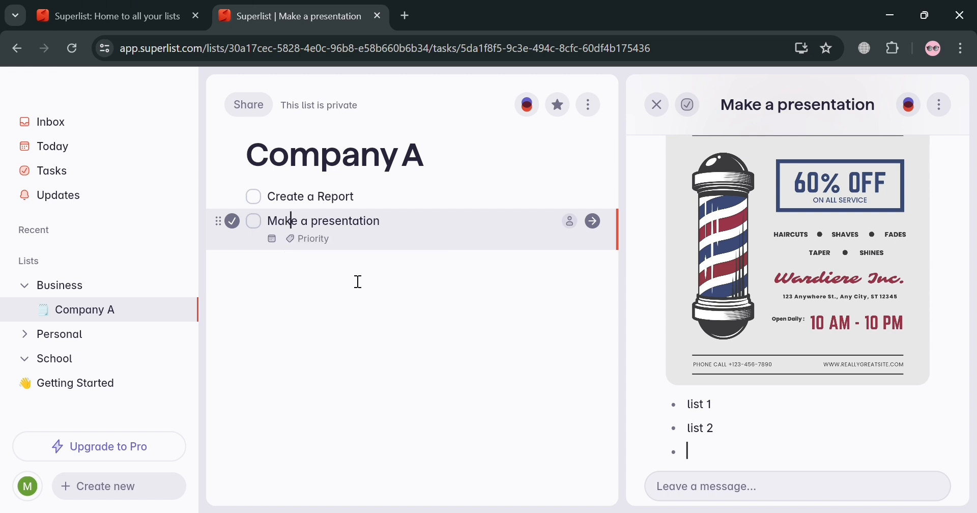
# Step: Look at the additional options of the "Make a presentation" task and close the task's detail view
pyautogui.click(485, 321)
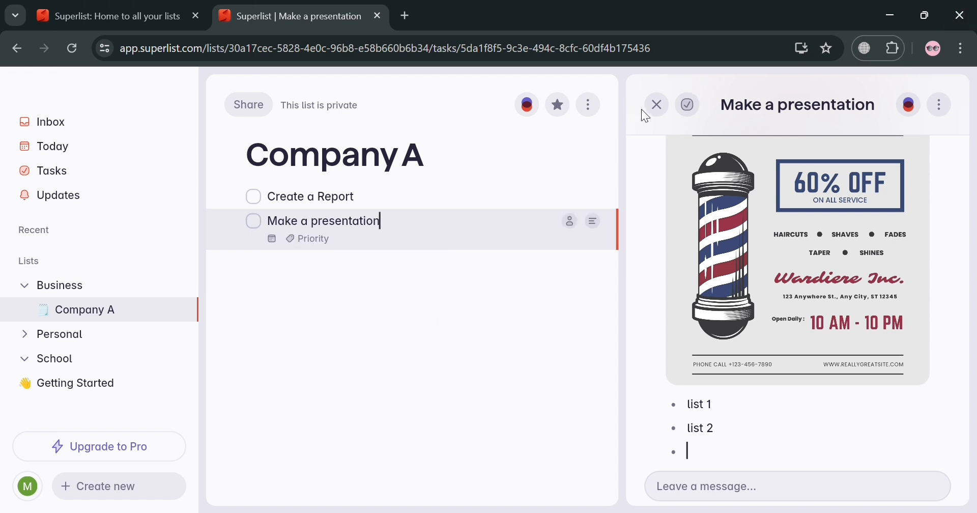
pyautogui.scroll(5, 848, 126)
pyautogui.click(940, 105)
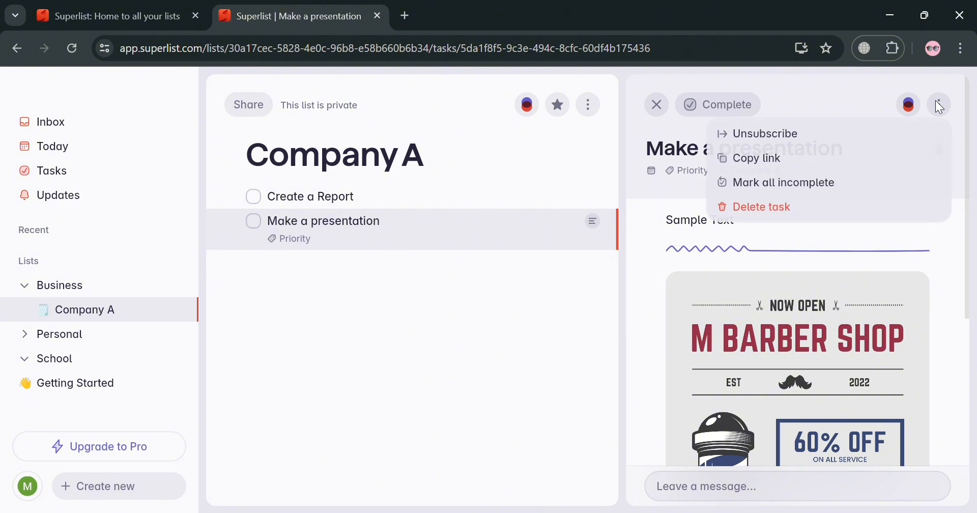
pyautogui.click(664, 104)
pyautogui.click(662, 104)
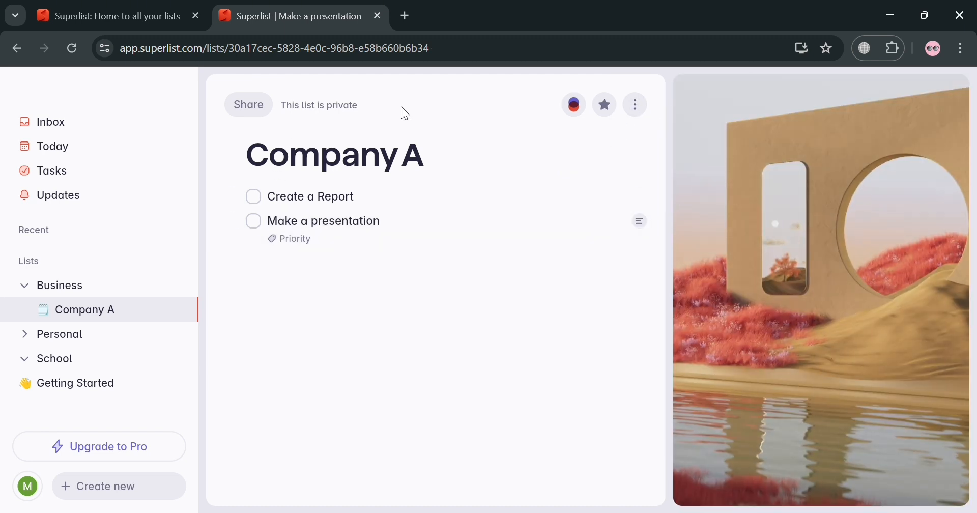
# Step: Look at the sharing options of the Company A list without inviting anyone
pyautogui.click(248, 103)
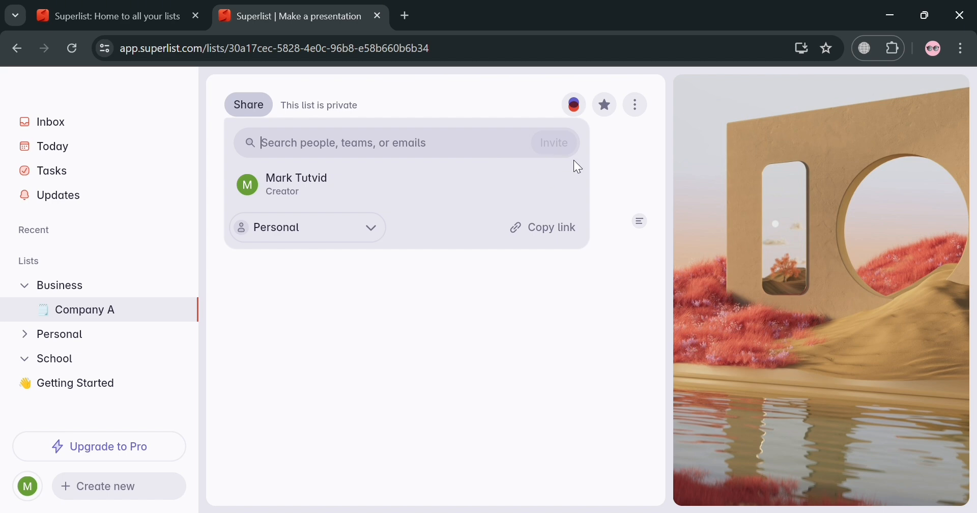
pyautogui.click(610, 207)
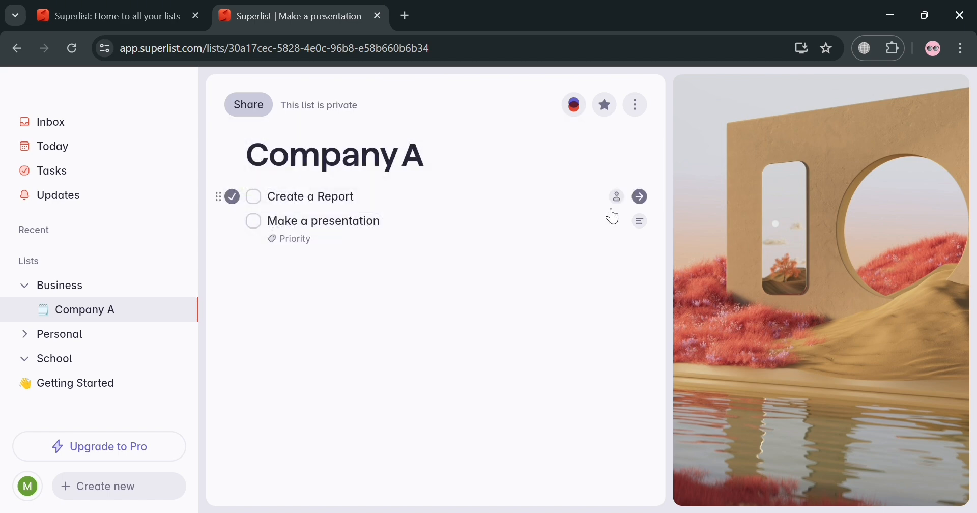
# Step: Remove the Company A list from the sidebar and add it back, and view the list's additional options
pyautogui.click(605, 105)
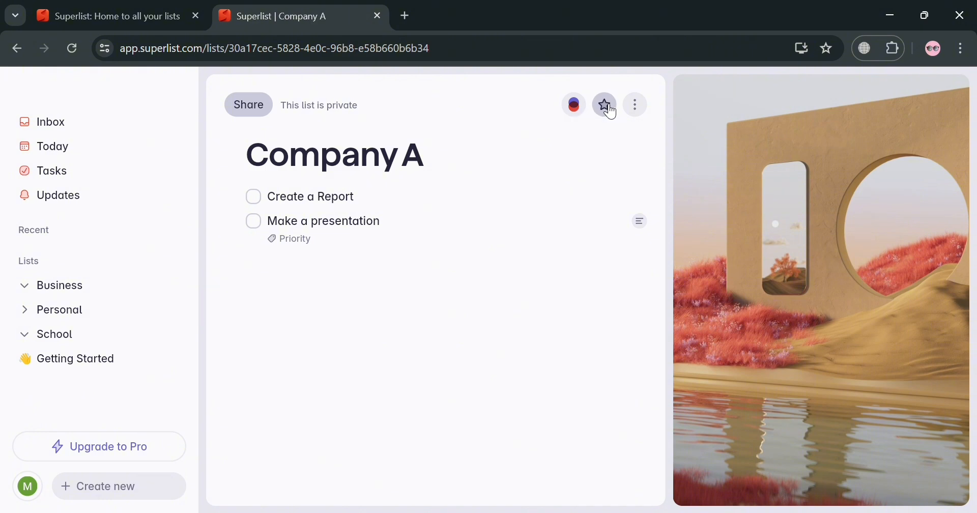
pyautogui.click(609, 107)
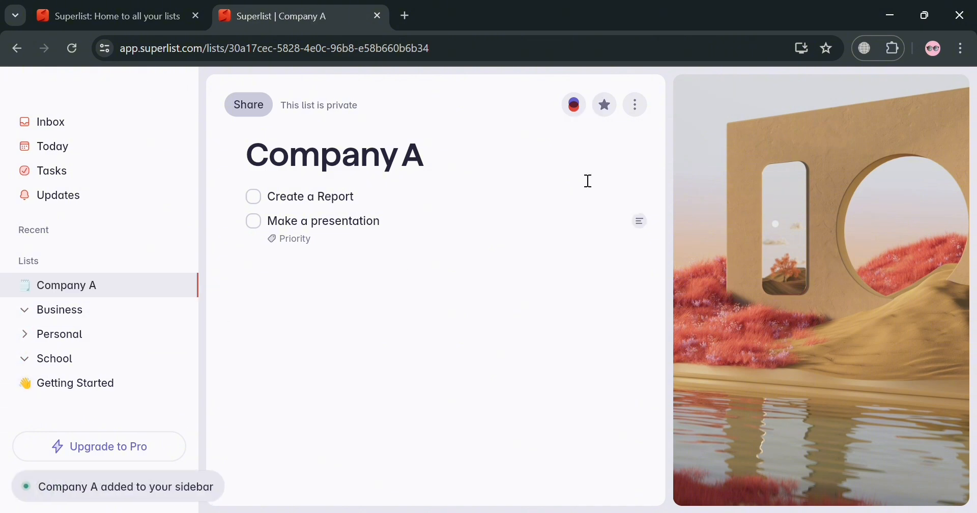
pyautogui.click(642, 105)
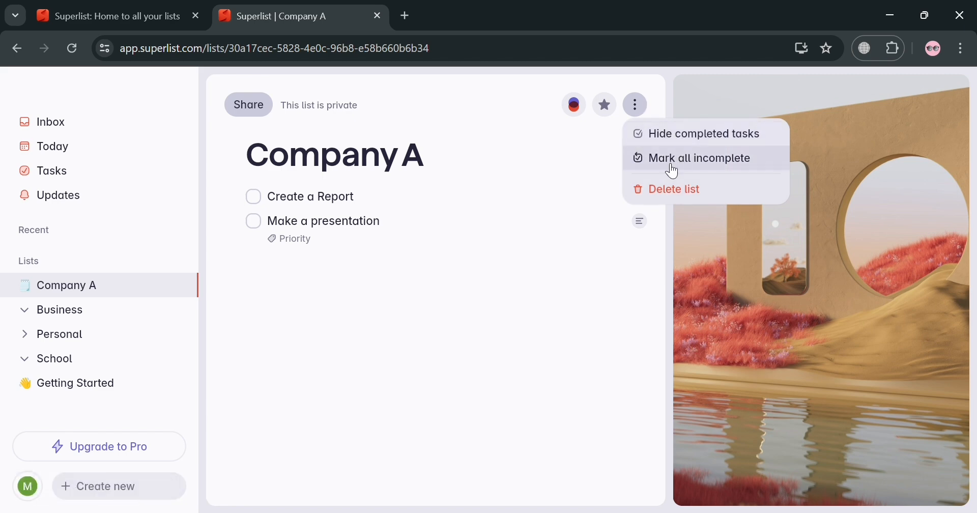
pyautogui.click(232, 290)
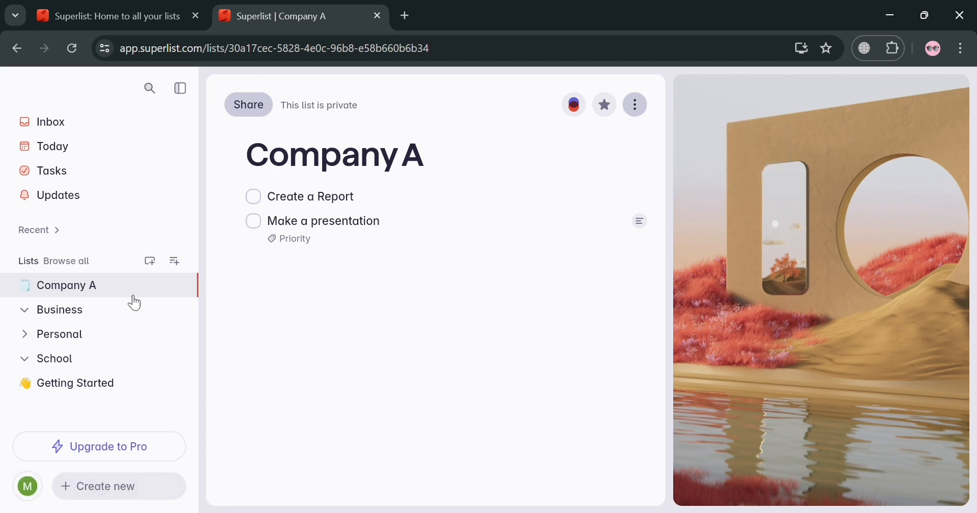
# Step: Search the emoji picker for "ex" and set the Company A list's emoji to the red exclamation mark
pyautogui.click(25, 285)
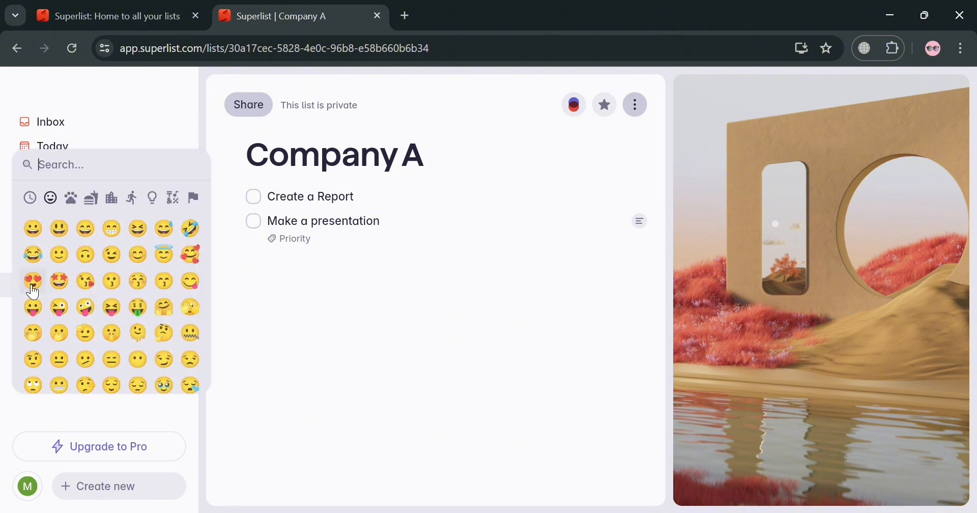
pyautogui.scroll(-10, 100, 288)
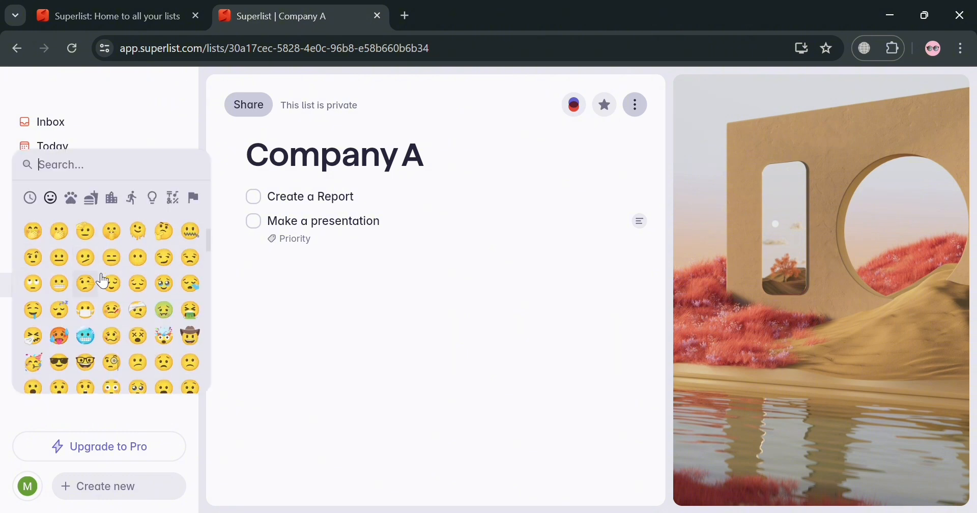
pyautogui.scroll(-15, 99, 291)
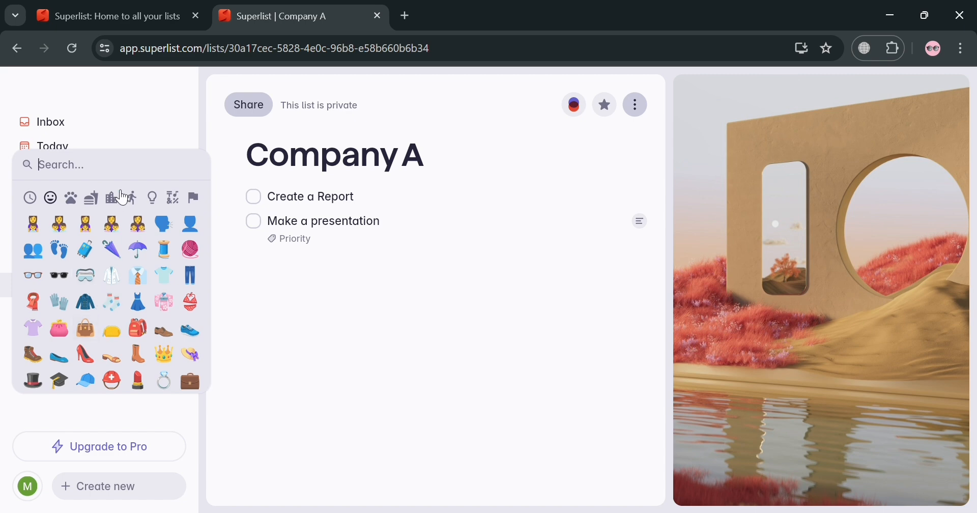
pyautogui.write('ex')
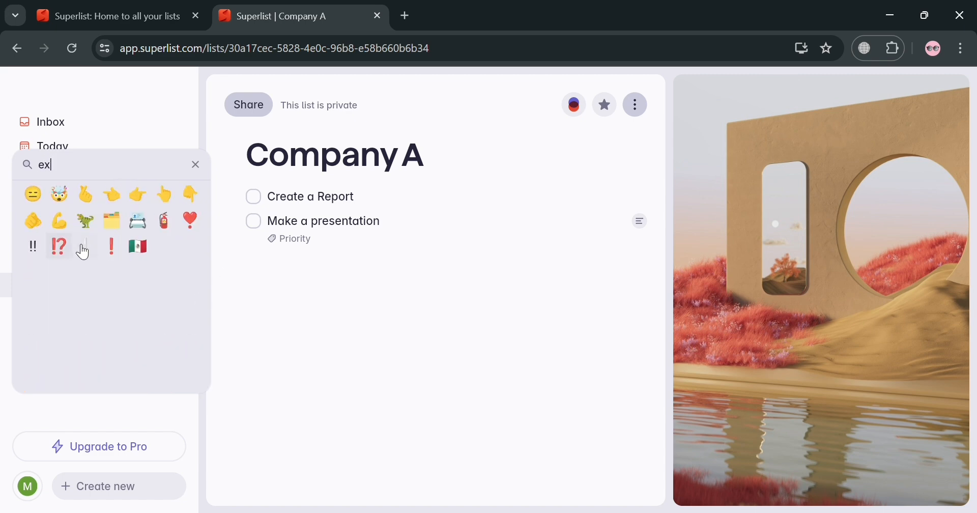
pyautogui.click(197, 164)
pyautogui.click(245, 228)
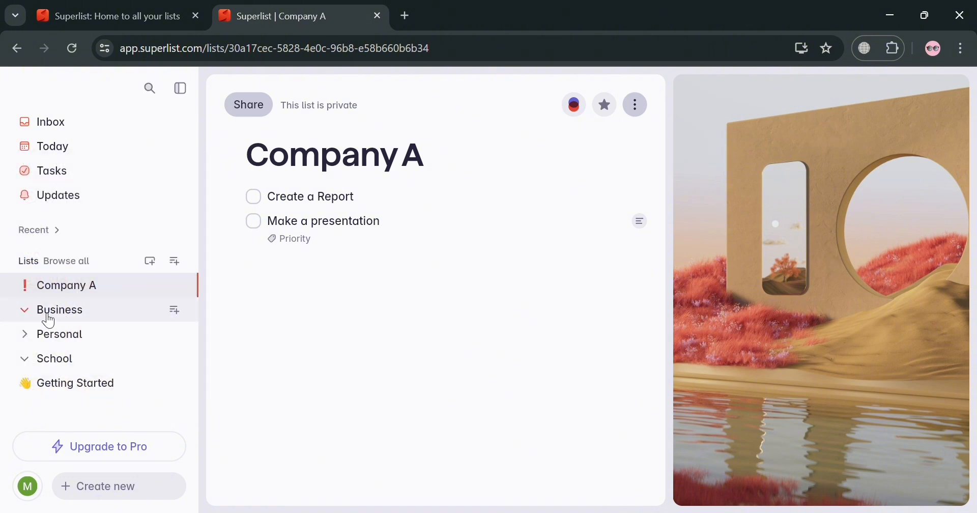
# Step: Create a new list titled "Sample List"
pyautogui.click(189, 267)
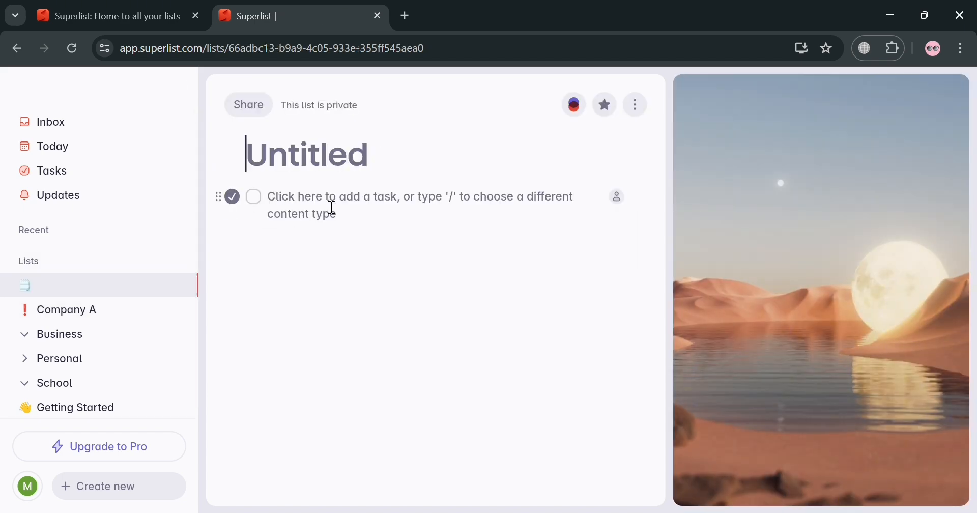
pyautogui.write('Sample ')
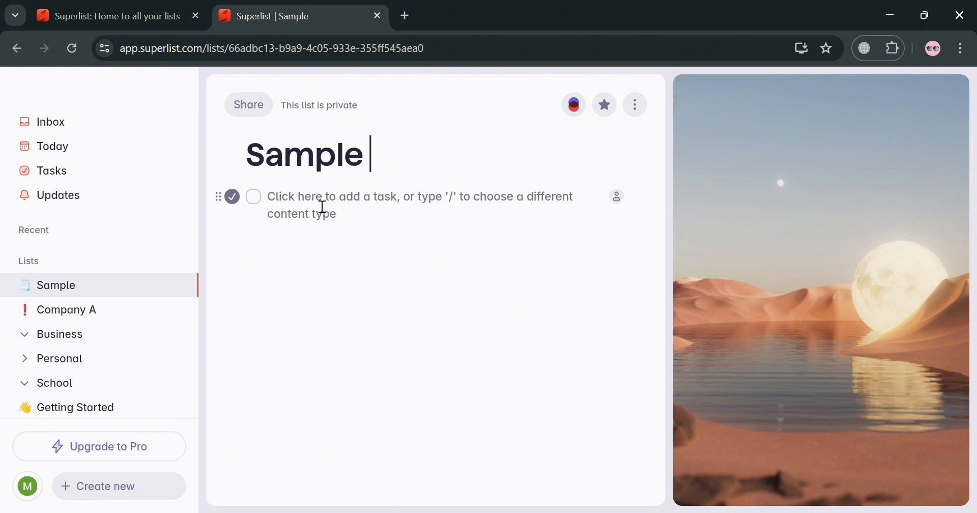
pyautogui.write('List')
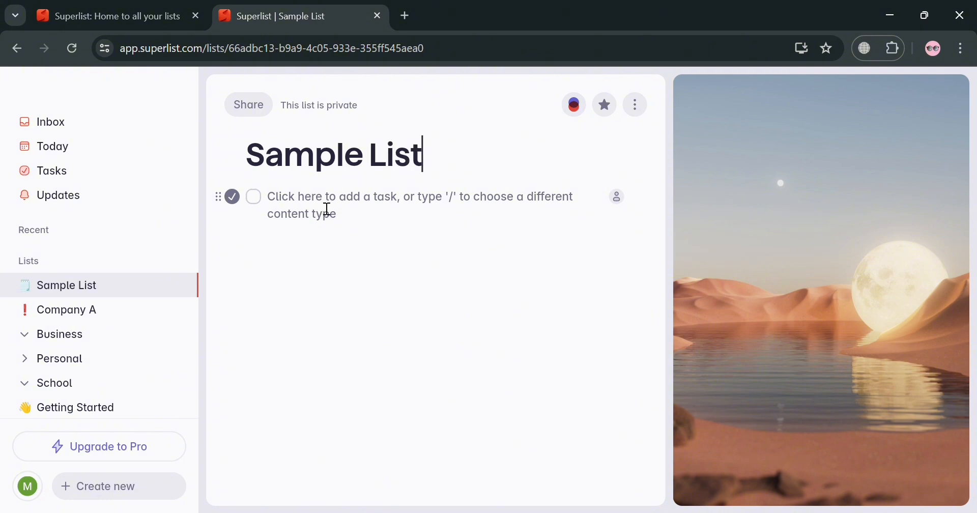
# Step: Add a numbered list to Sample List with the items "Step 1", "Step 2" and "Step 3"
pyautogui.click(328, 209)
pyautogui.write('/')
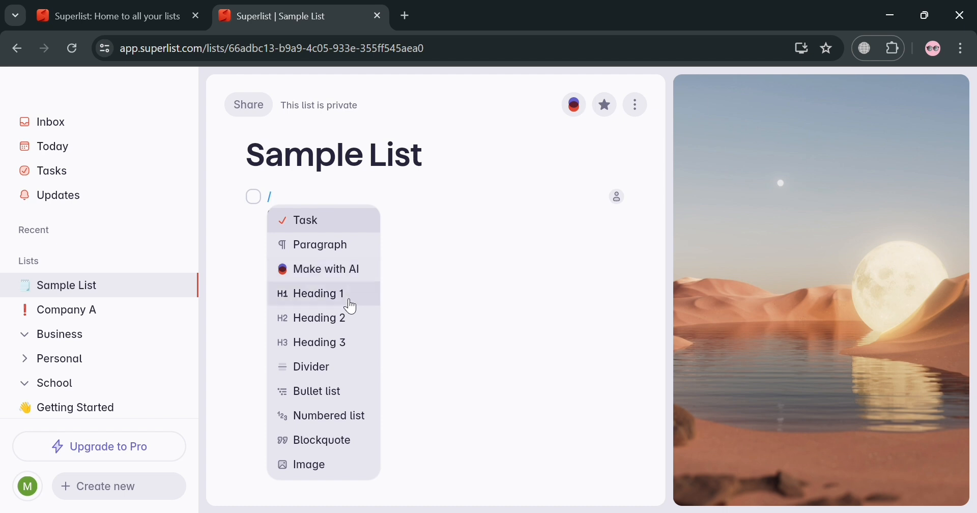
pyautogui.click(347, 417)
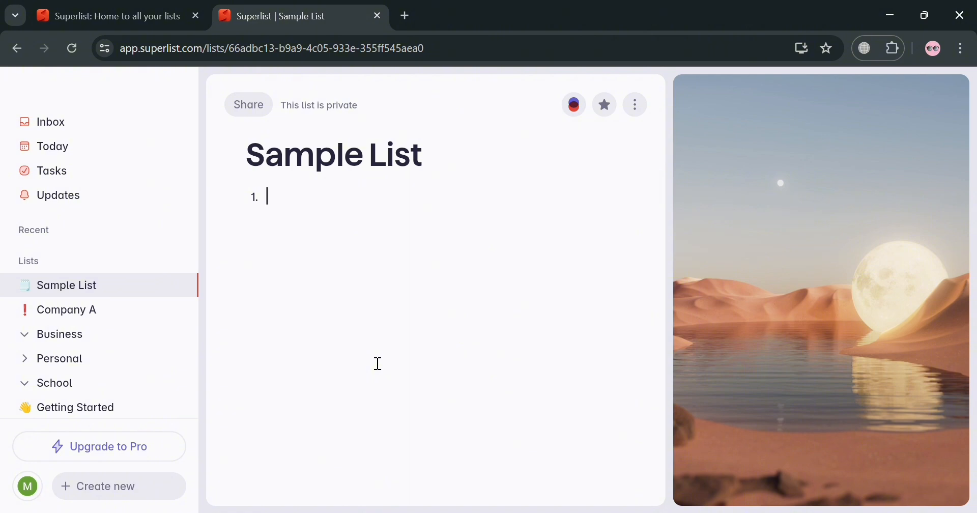
pyautogui.write('Step 1')
pyautogui.press('Return')
pyautogui.write('Step 2')
pyautogui.press('Return')
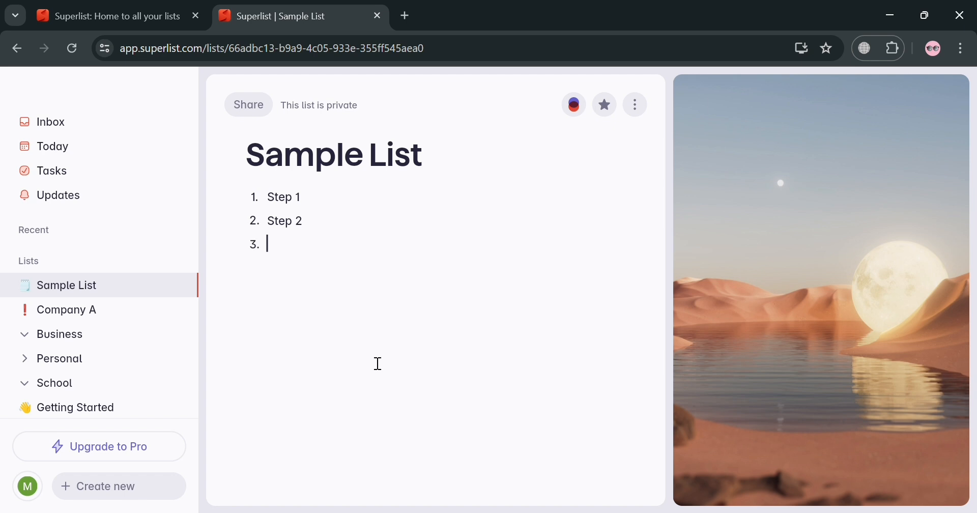
pyautogui.write('Step 3')
pyautogui.press('Return')
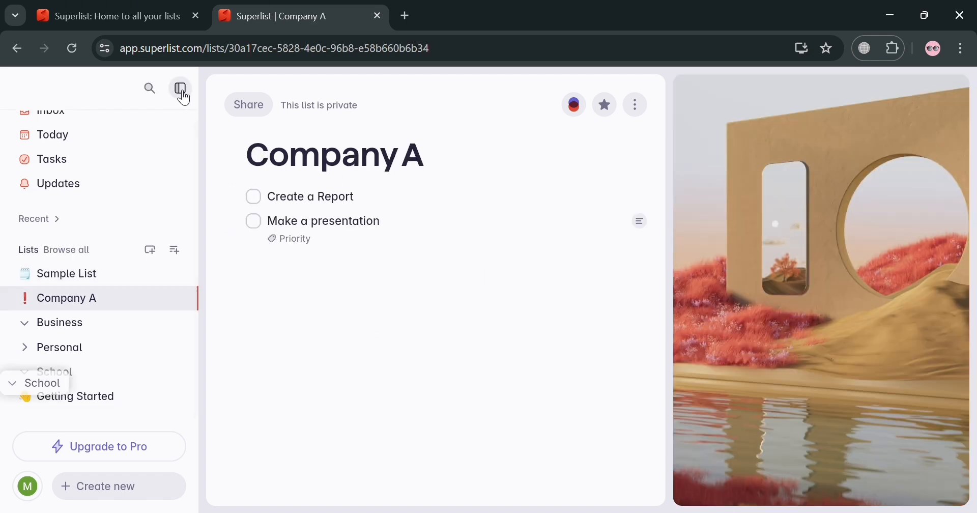
# Step: Collapse the sidebar and change the Company A list's cover image to the orange sphere with purple hills and arches
pyautogui.click(178, 90)
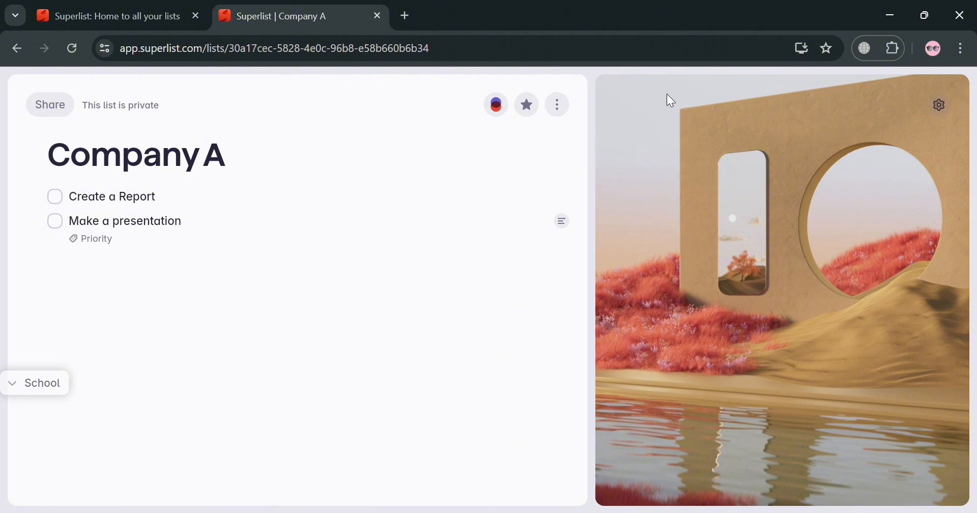
pyautogui.click(943, 106)
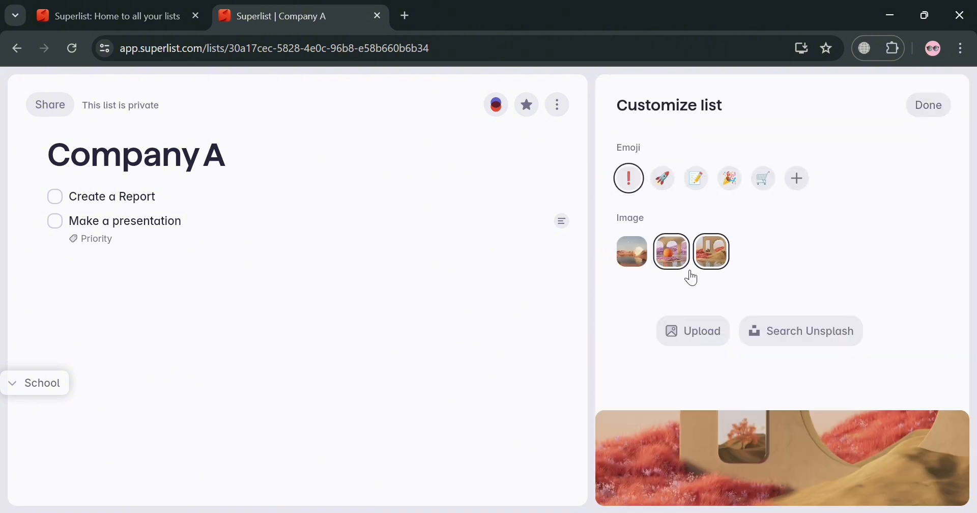
pyautogui.click(676, 255)
pyautogui.click(631, 249)
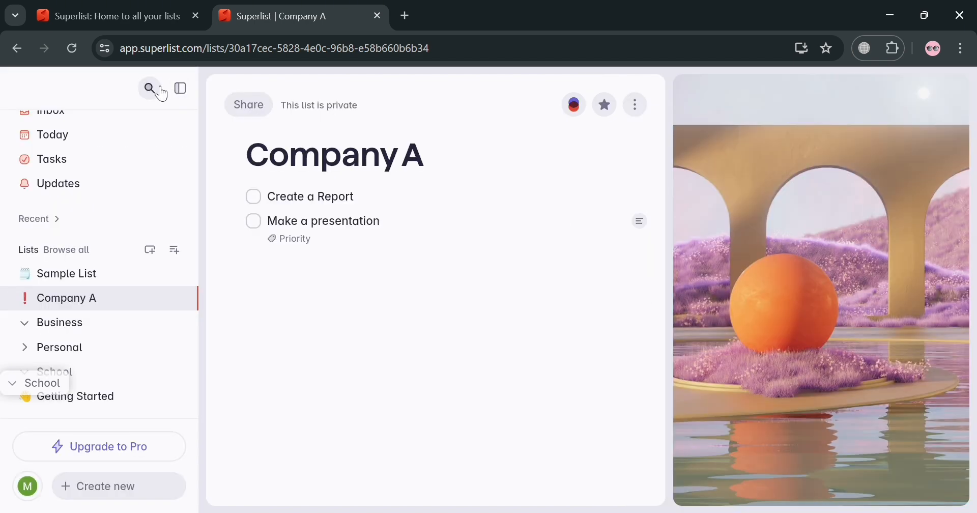
# Step: Open the search page, and compare the monthly and yearly pricing of the Pro Personal upgrade before closing the plans
pyautogui.click(149, 89)
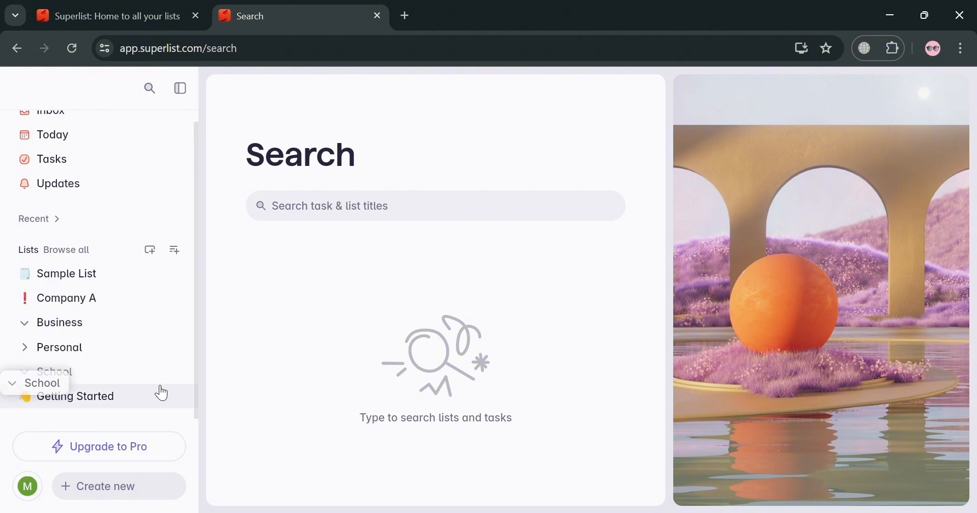
pyautogui.click(121, 438)
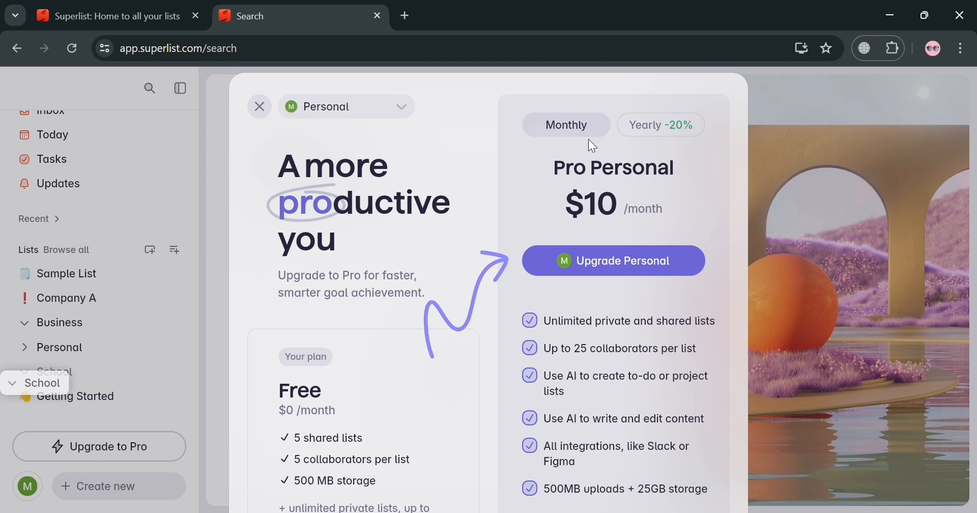
pyautogui.click(672, 126)
pyautogui.click(554, 128)
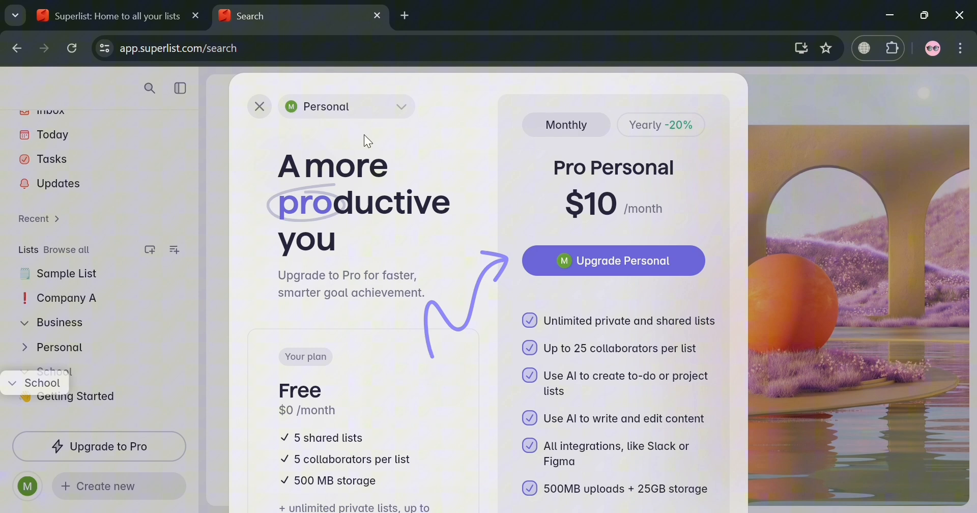
pyautogui.click(265, 115)
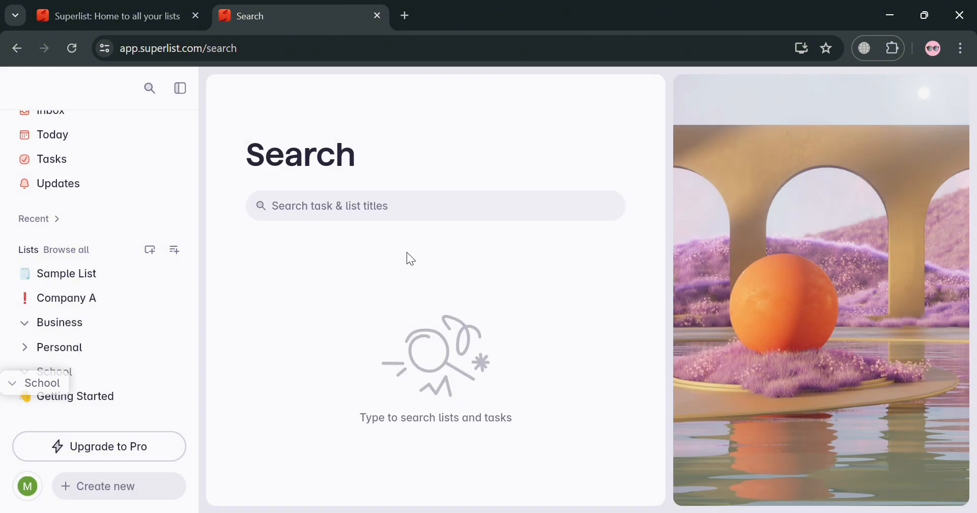